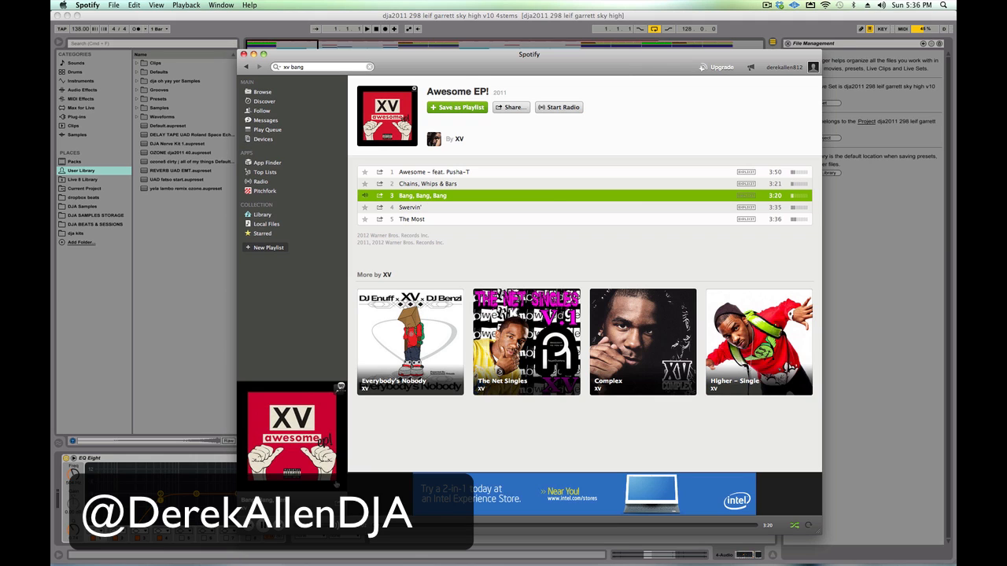
- Pause the track in Spotify, close its window and switch to the Ableton Live set
left_click(260, 525)
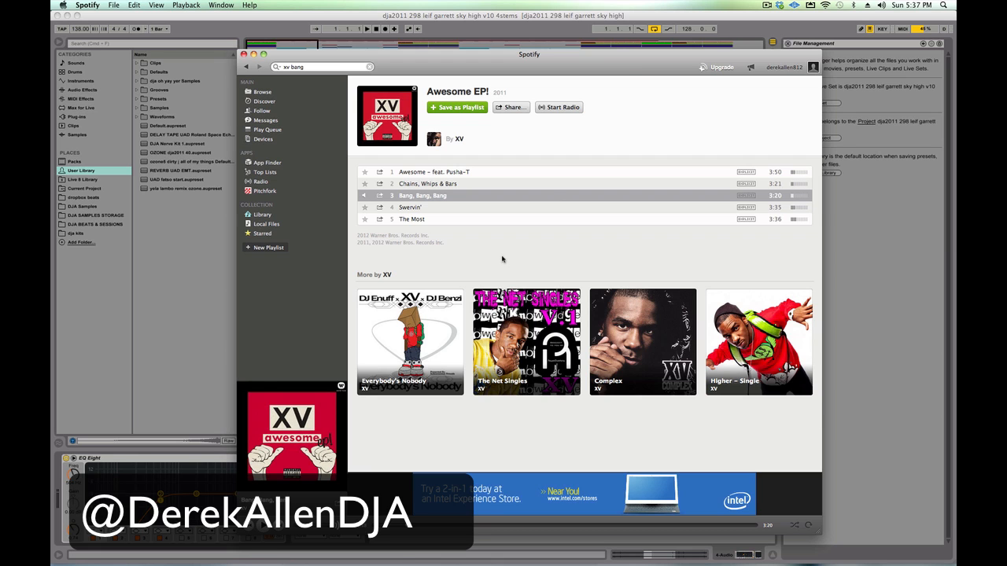
key("super+w")
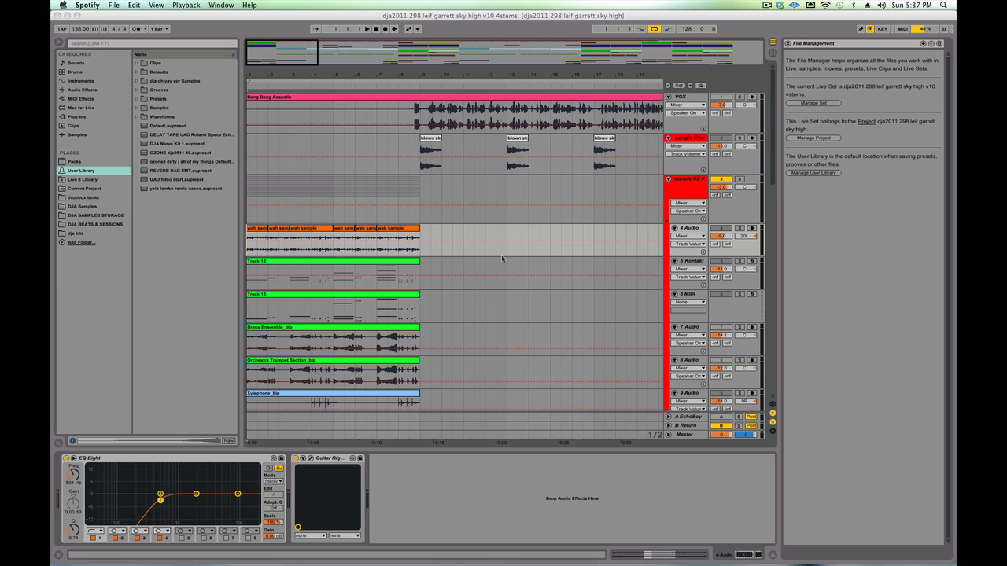
key("super+Tab")
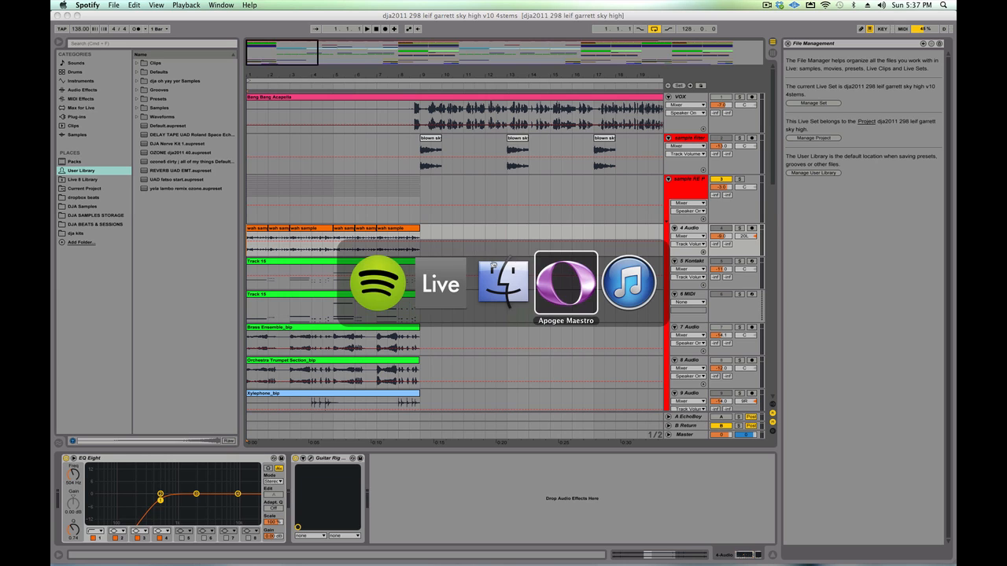
left_click(432, 262)
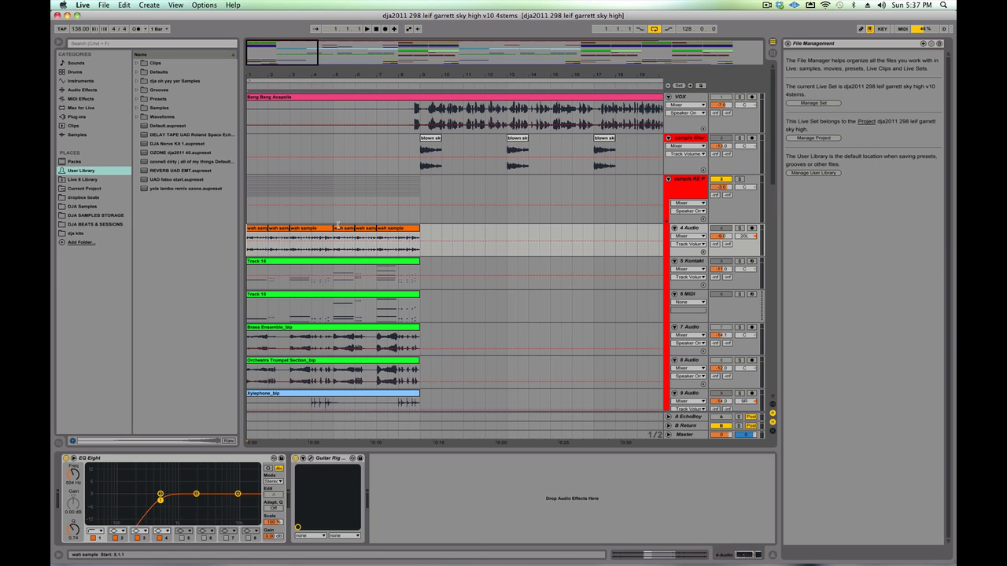
- Select the Sky High (Bang Bang Bang) Mix 1.1 clip on track 51 and play it from its start
scroll(338, 225, "down", 20)
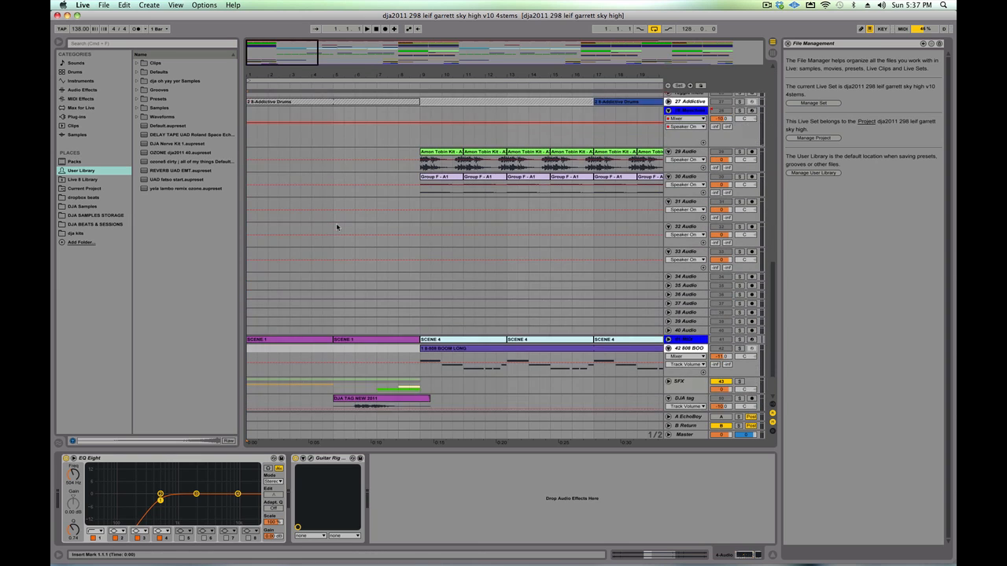
scroll(337, 226, "down", 3)
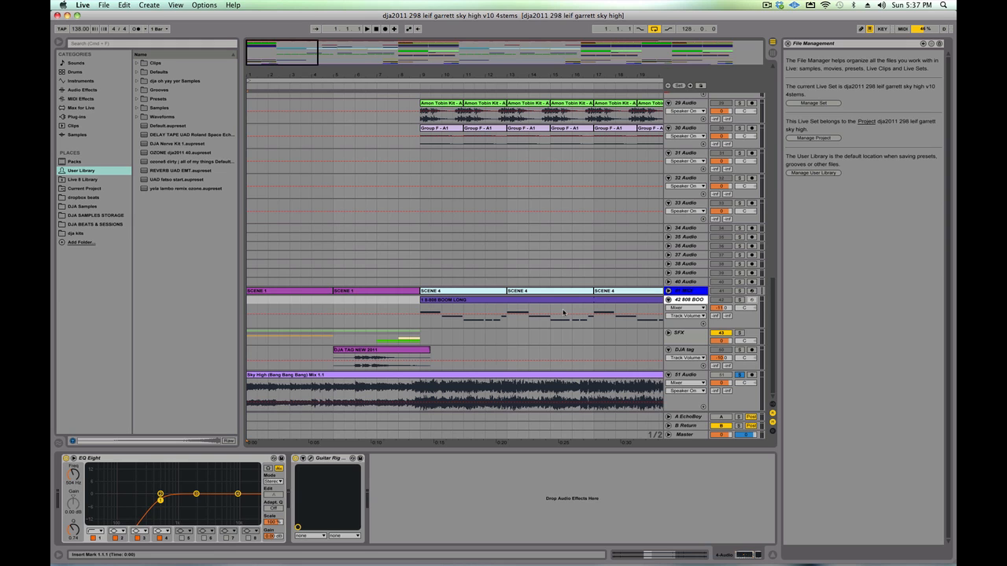
left_click(454, 378)
key("space")
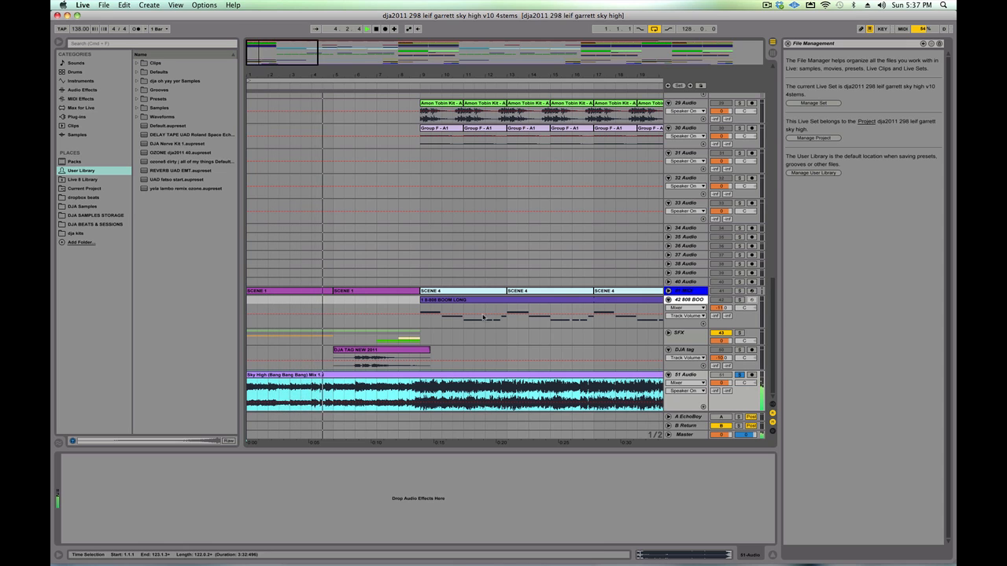
- Unsolo track 51 and restart playback from bar 1 to hear the full arrangement
left_click(739, 375)
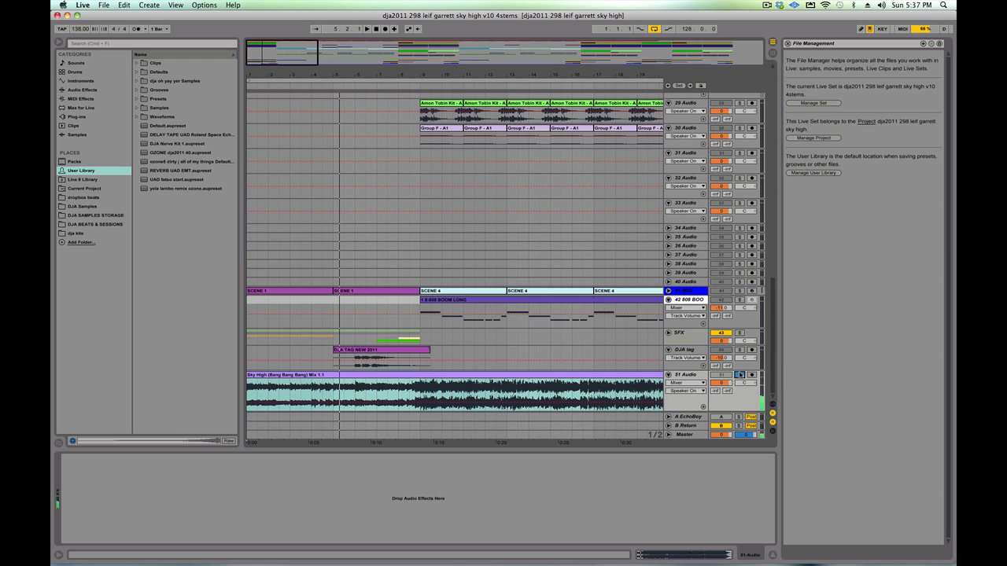
left_click(669, 376)
key("space")
scroll(407, 293, "up", 5)
scroll(406, 293, "up", 10)
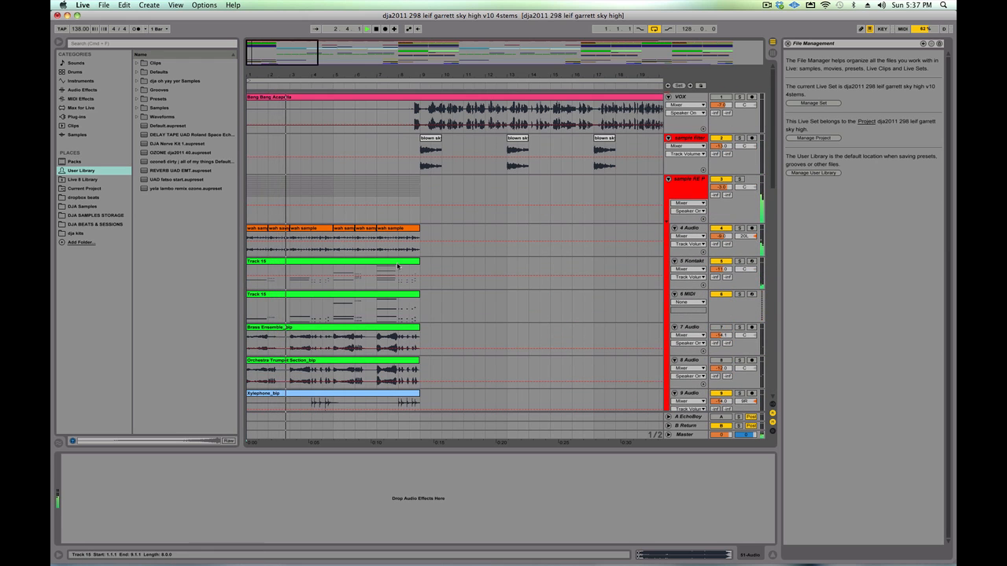
- Solo the sample group on track 3 and play it from the first wah sample clip while looking over its tracks
scroll(567, 184, "down", 1)
scroll(567, 191, "down", 3)
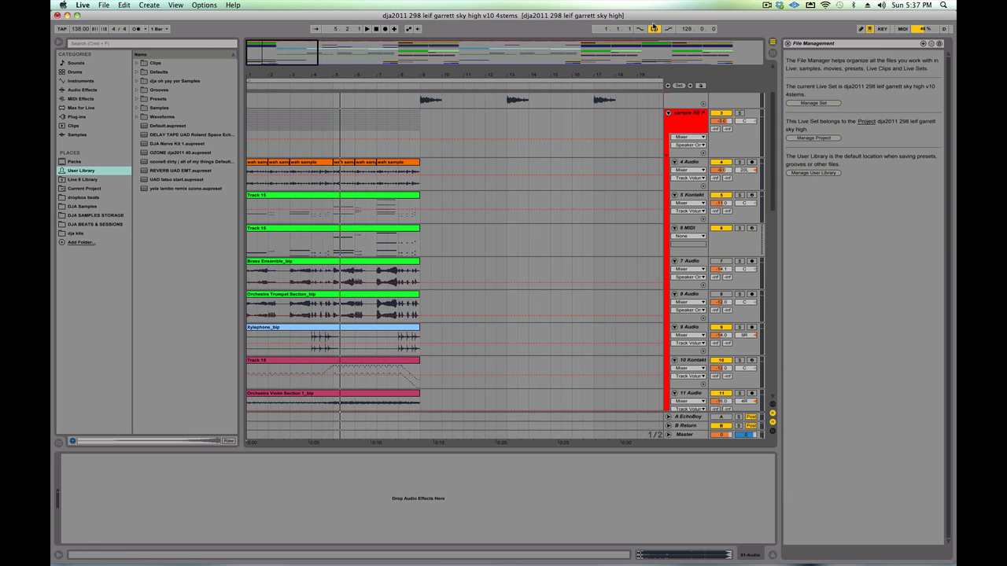
left_click_drag(265, 169, 254, 172)
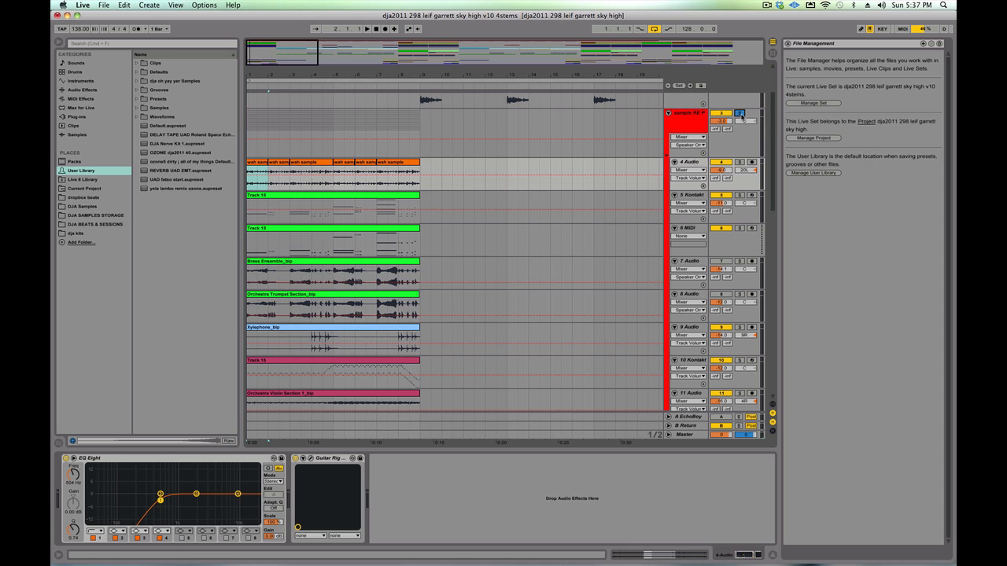
key("space")
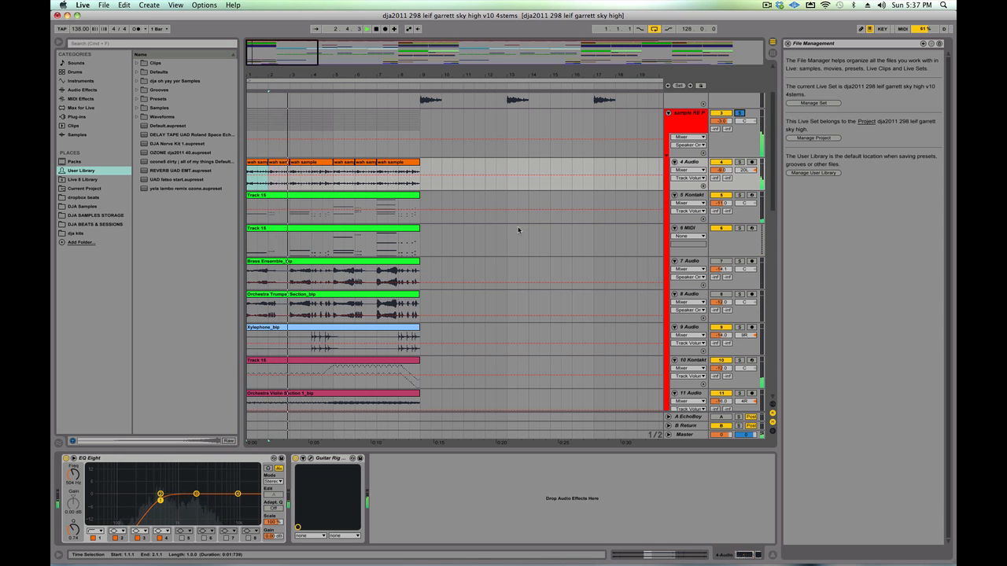
scroll(518, 231, "down", 2)
scroll(518, 231, "down", 1)
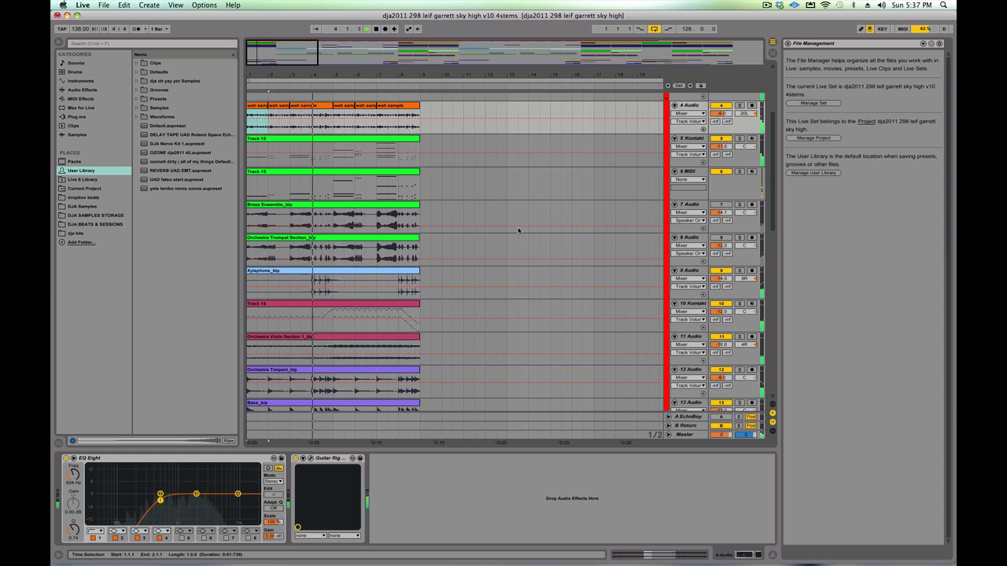
scroll(518, 231, "down", 4)
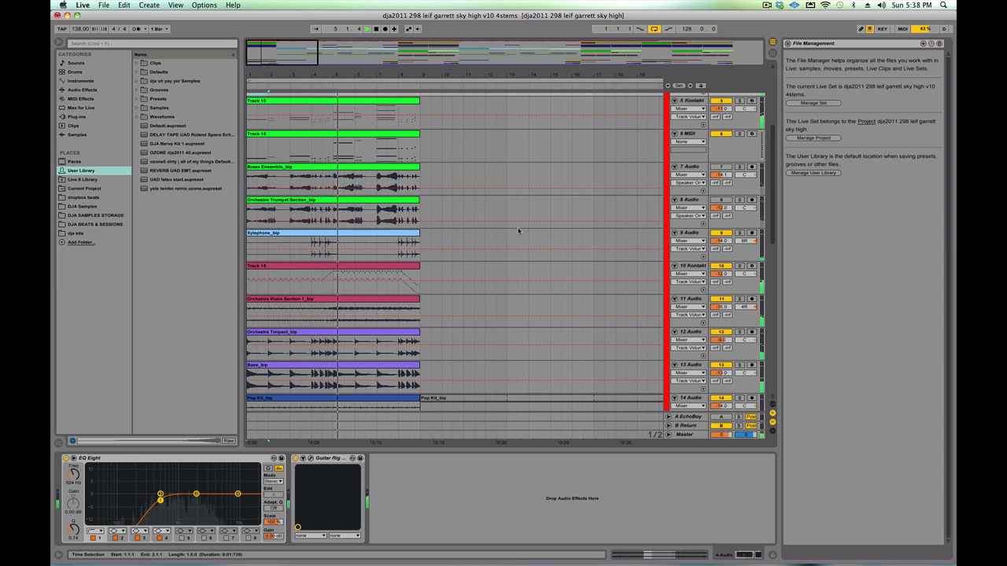
scroll(518, 230, "down", 1)
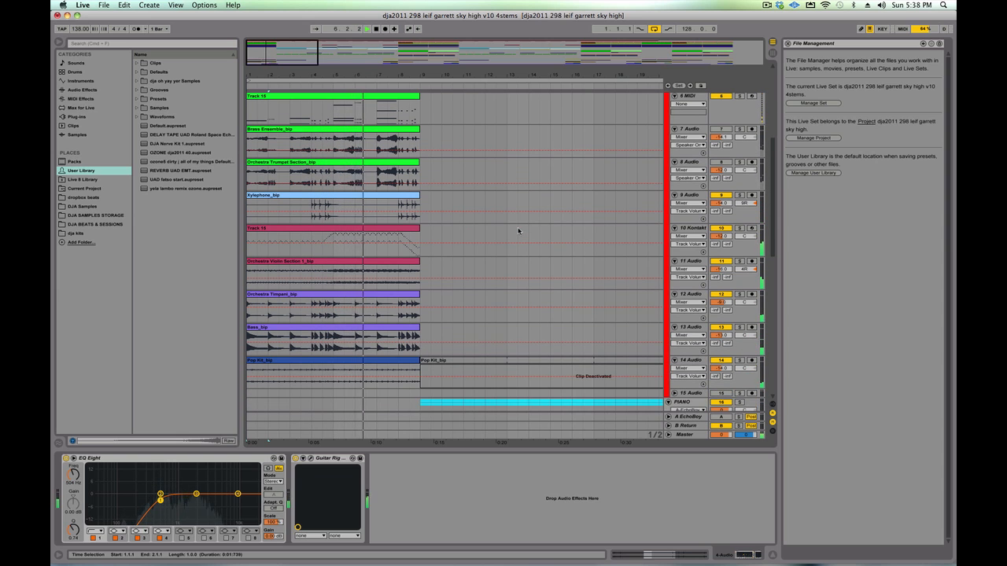
scroll(518, 230, "up", 3)
scroll(518, 230, "up", 4)
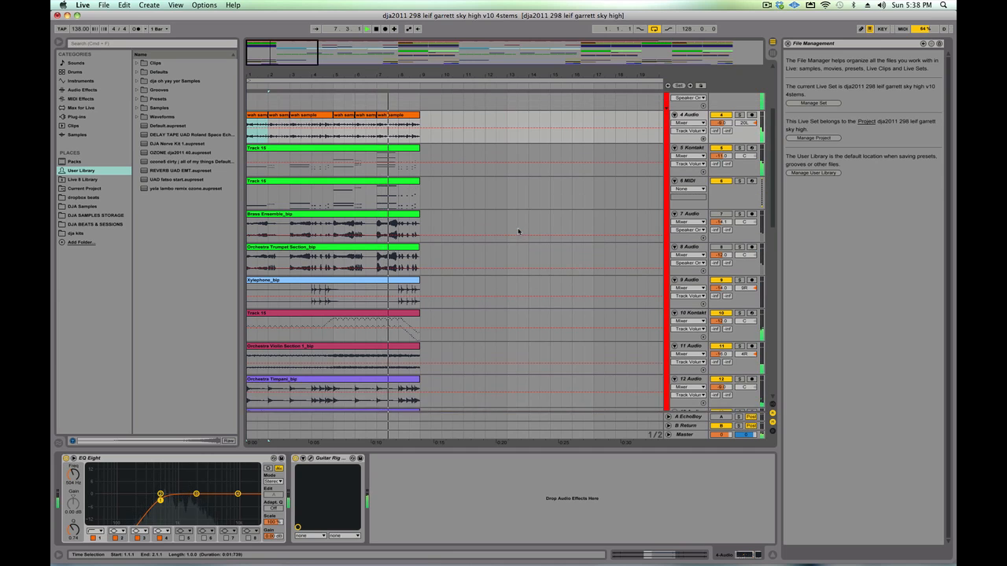
- Audition the wah sample, 5 Kontakt, Brass Ensemble and Orchestra Trumpet Section tracks by soloing each one in turn
left_click(739, 143)
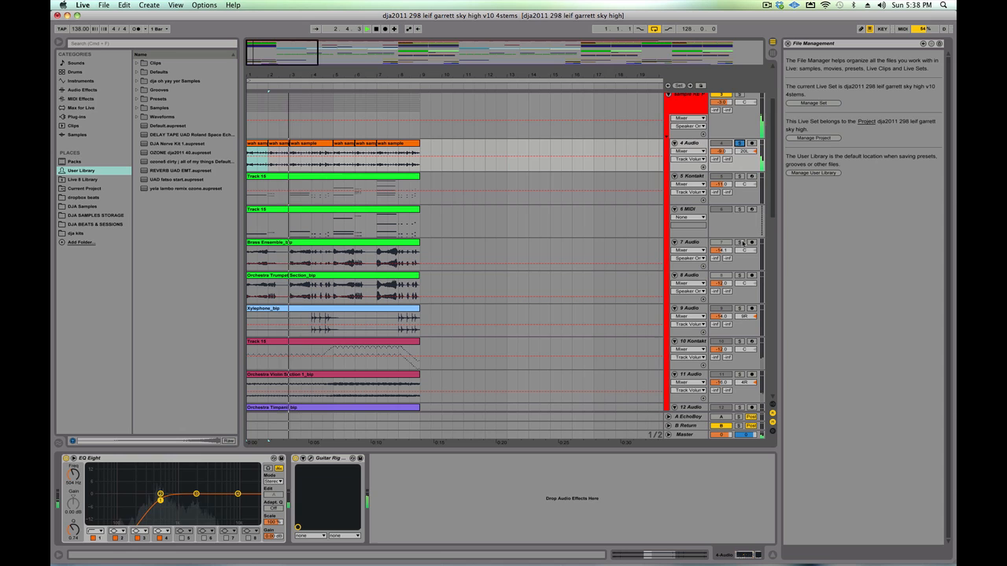
left_click(740, 176)
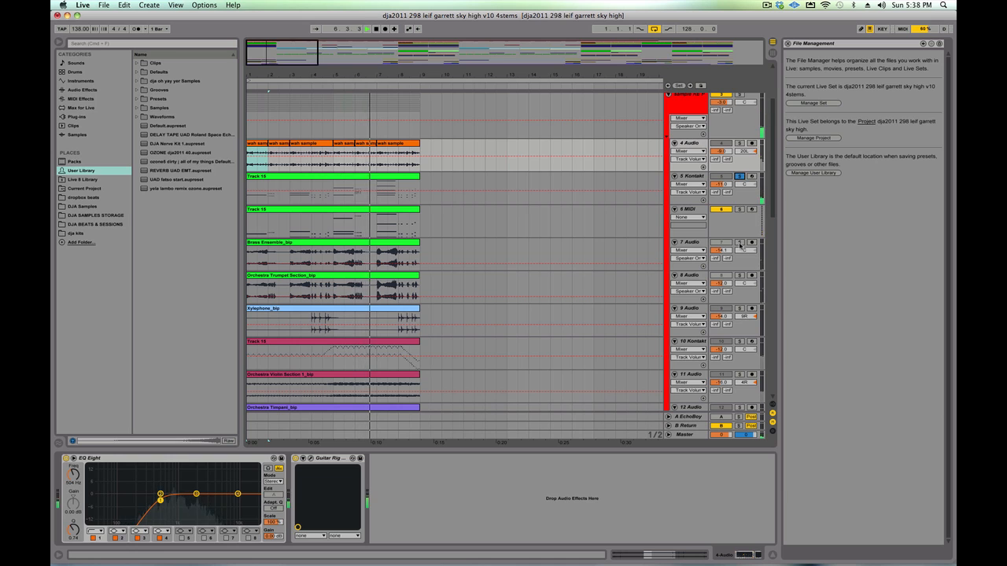
left_click(740, 243)
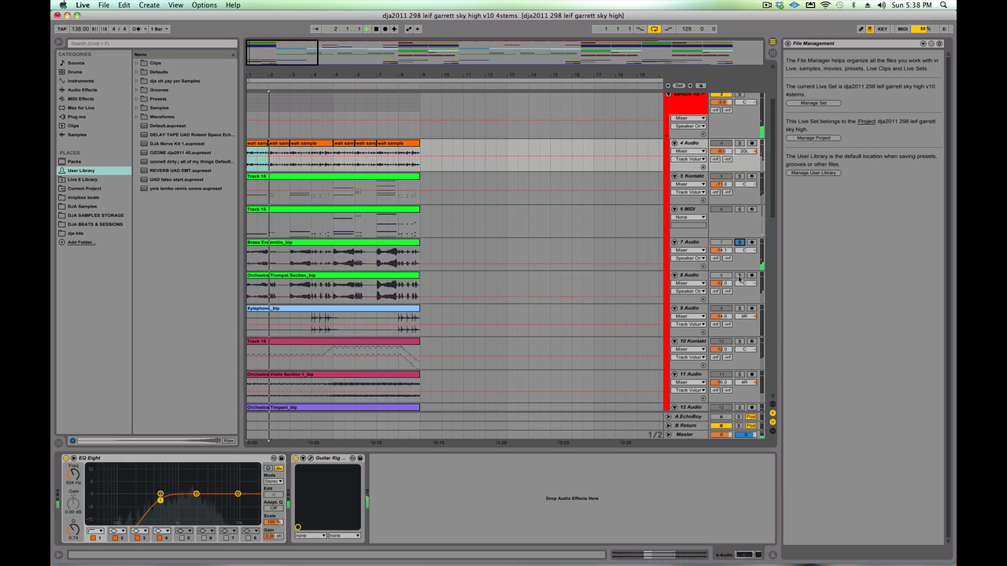
left_click(739, 276)
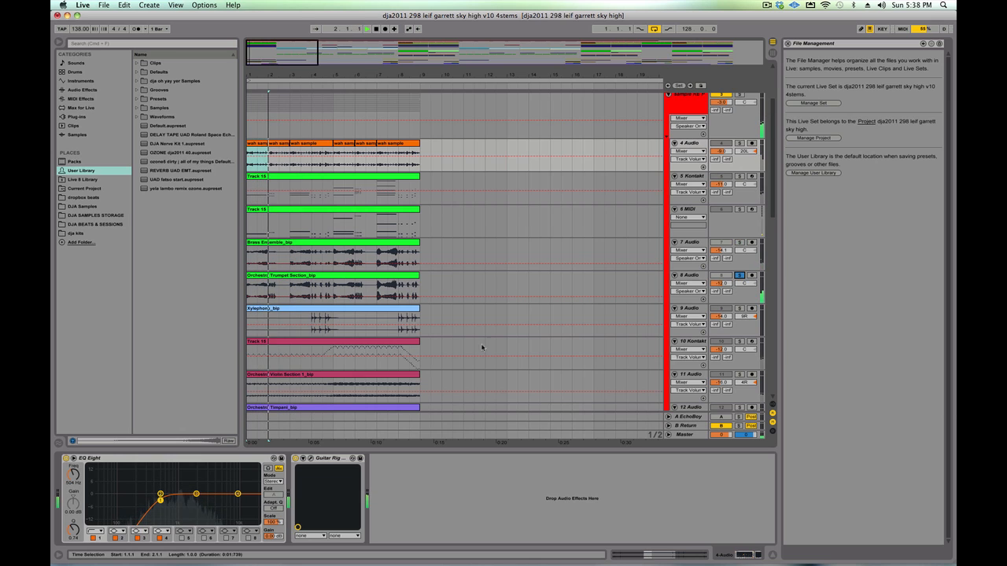
- Set the playback start to bar 4 and solo the Xylophone, 10 Kontakt and Orchestra Violin Section tracks in turn
left_click(312, 317)
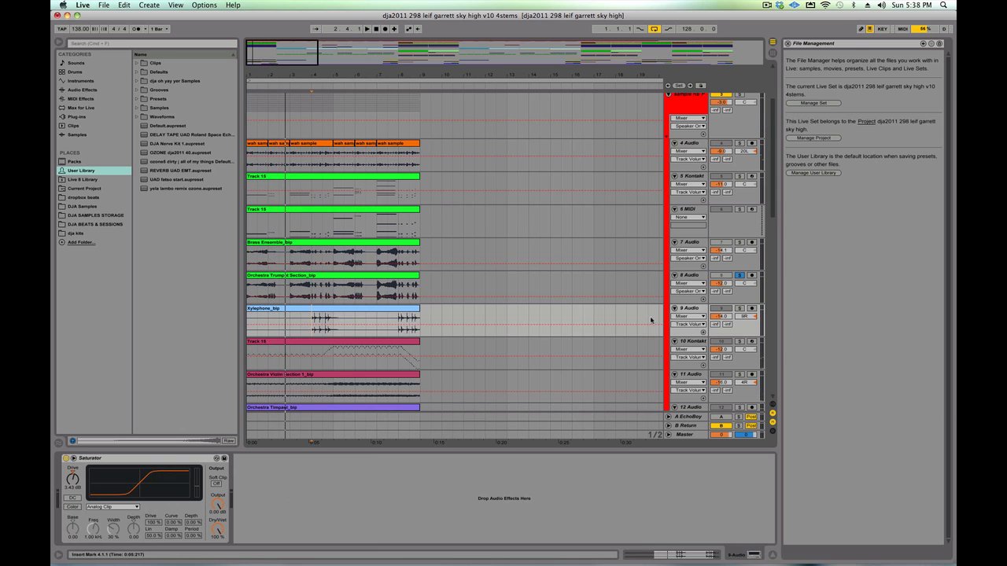
left_click(742, 310)
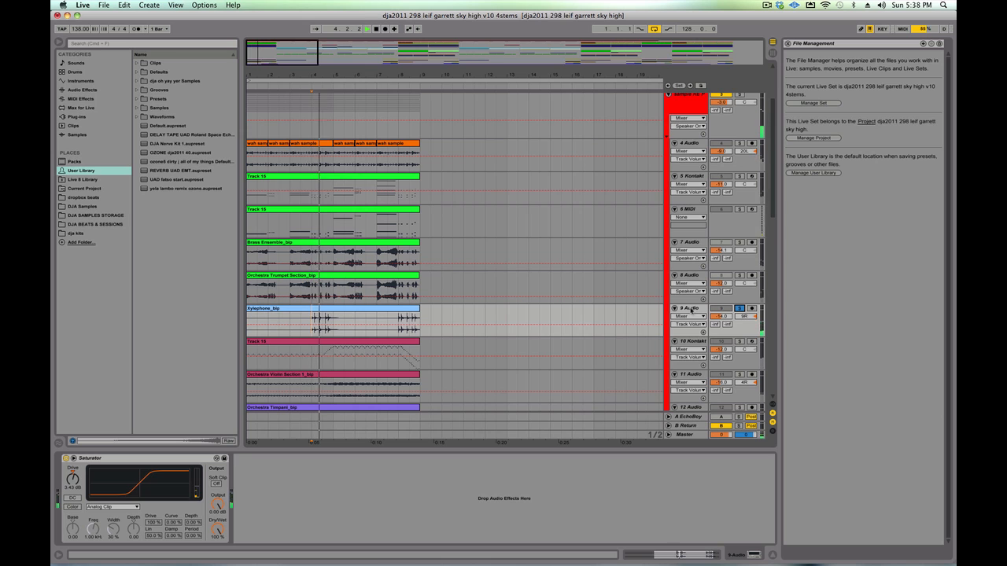
scroll(623, 345, "down", 1)
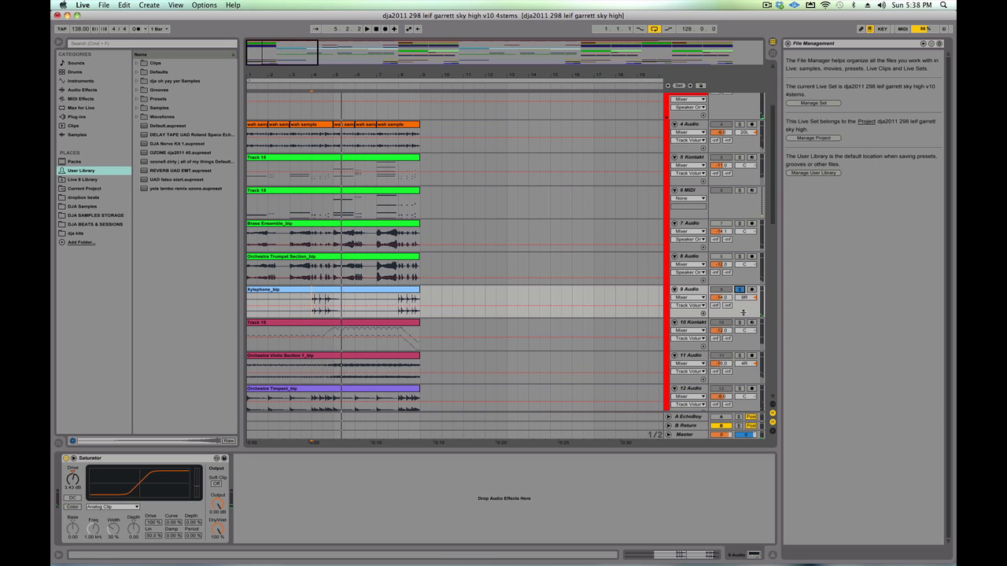
left_click(740, 322)
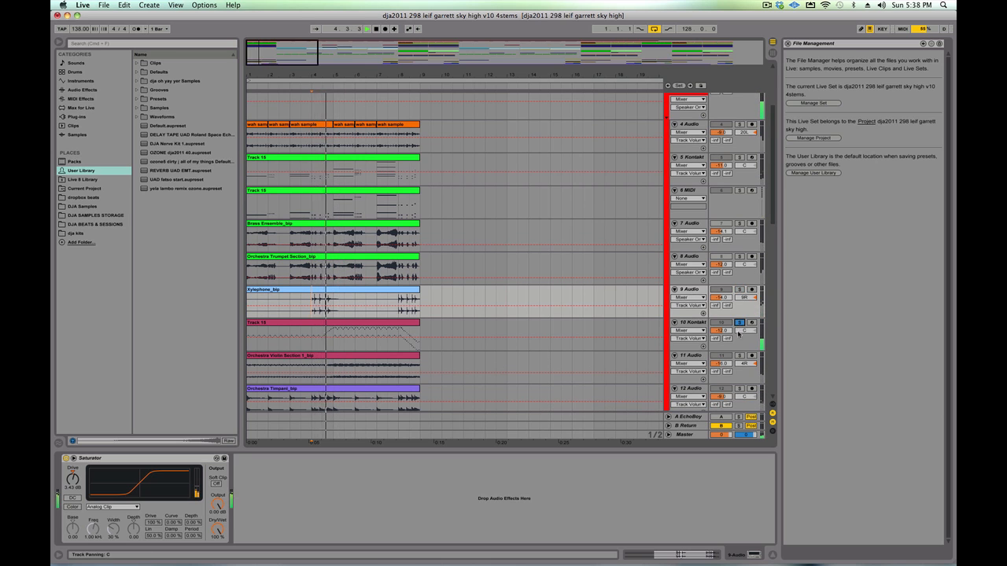
left_click(740, 355)
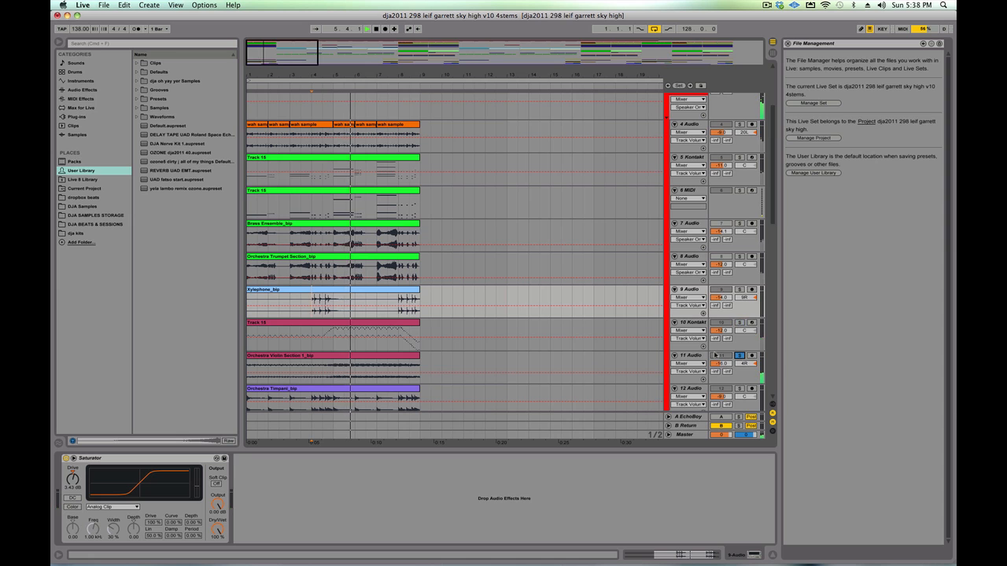
- Solo the Orchestra Timpani and Bass tracks in turn, restarting playback from bar 4 for the bass before unsoloing it
scroll(644, 334, "down", 1)
scroll(643, 334, "down", 1)
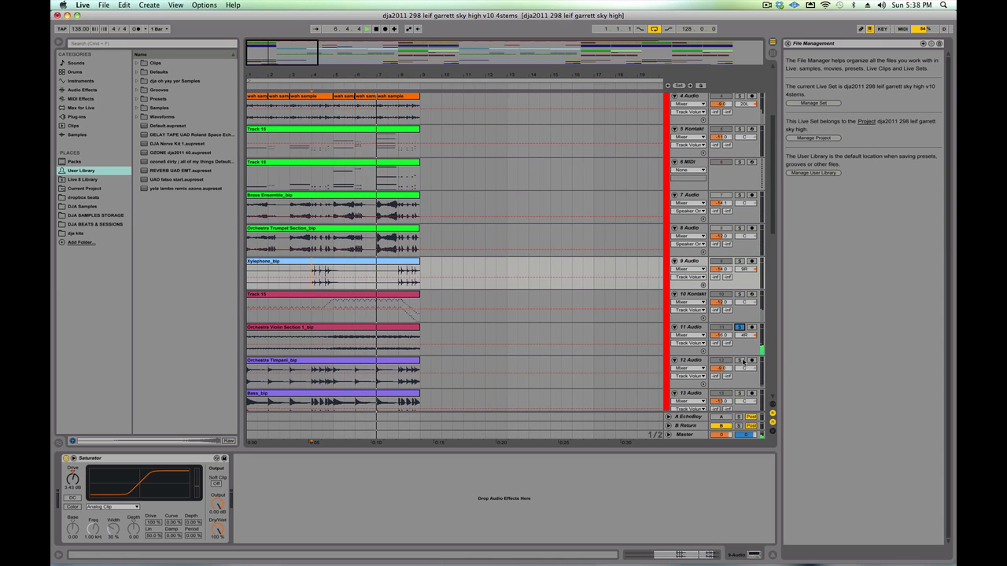
left_click(740, 360)
scroll(743, 354, "down", 3)
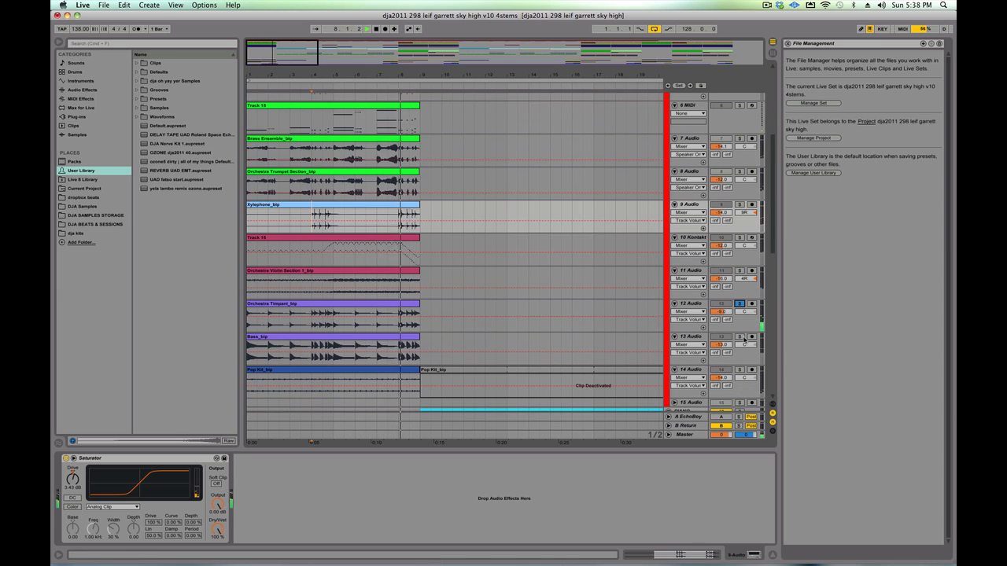
left_click(740, 337)
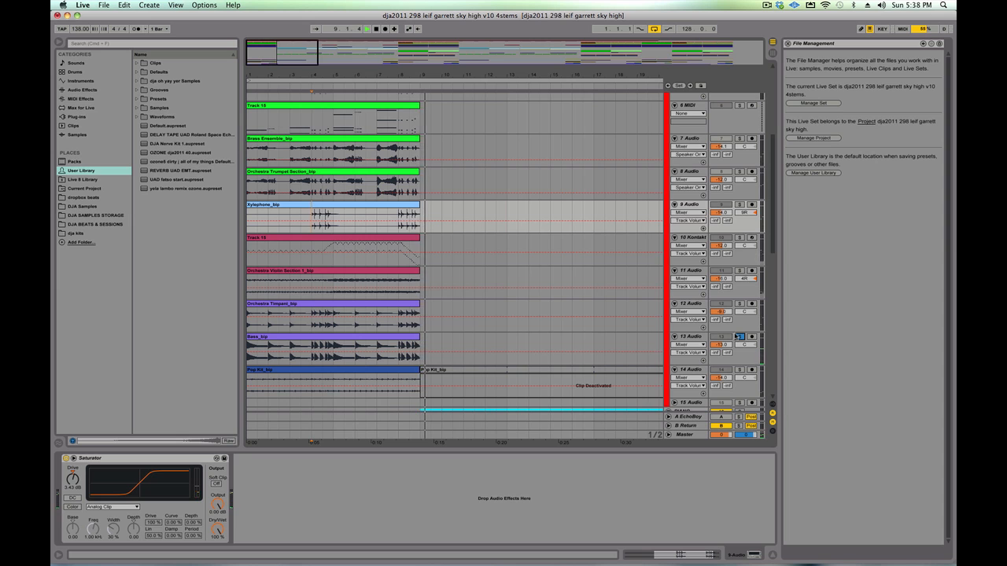
key("space")
key("space")
left_click(739, 336)
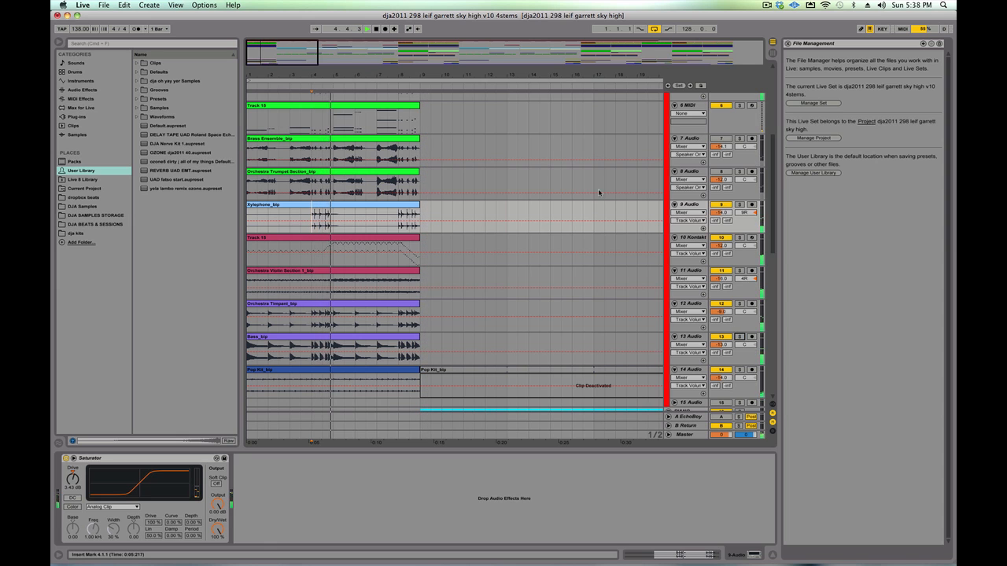
- Unfold and solo the PIANO group, and show the devices of its 17 Keys-Acoustic Piano track
scroll(599, 192, "down", 5)
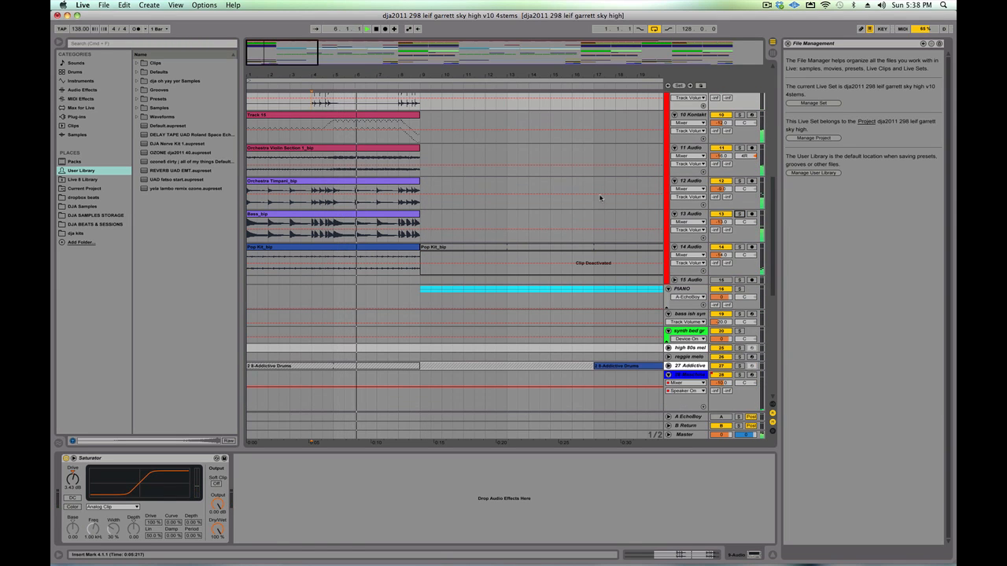
scroll(444, 227, "down", 1)
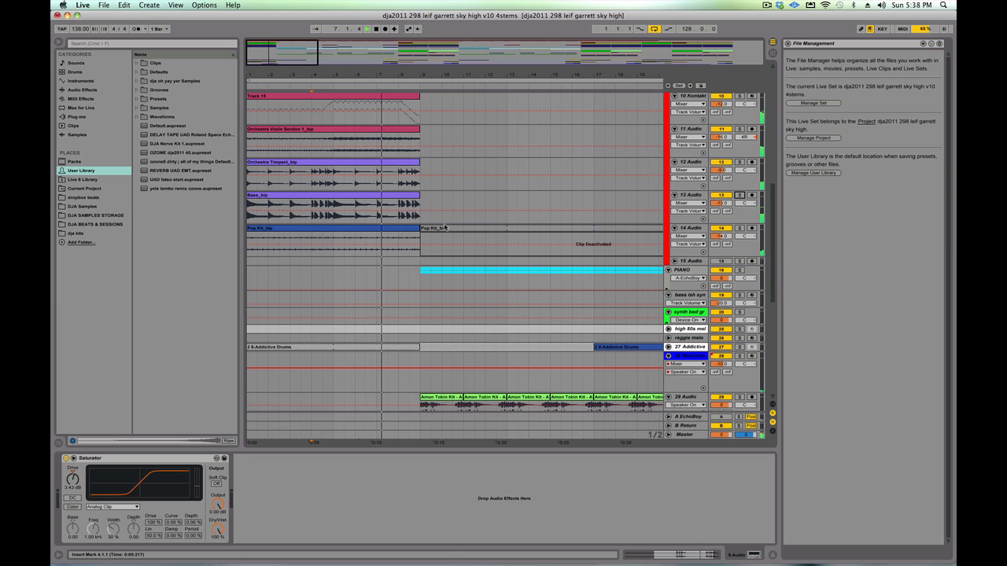
left_click(666, 291)
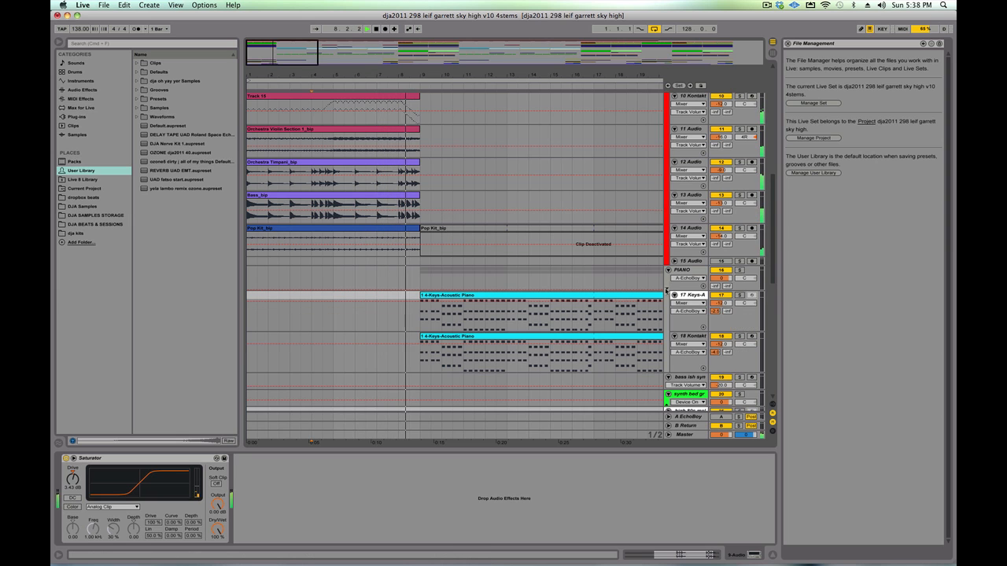
left_click_drag(528, 74, 386, 73)
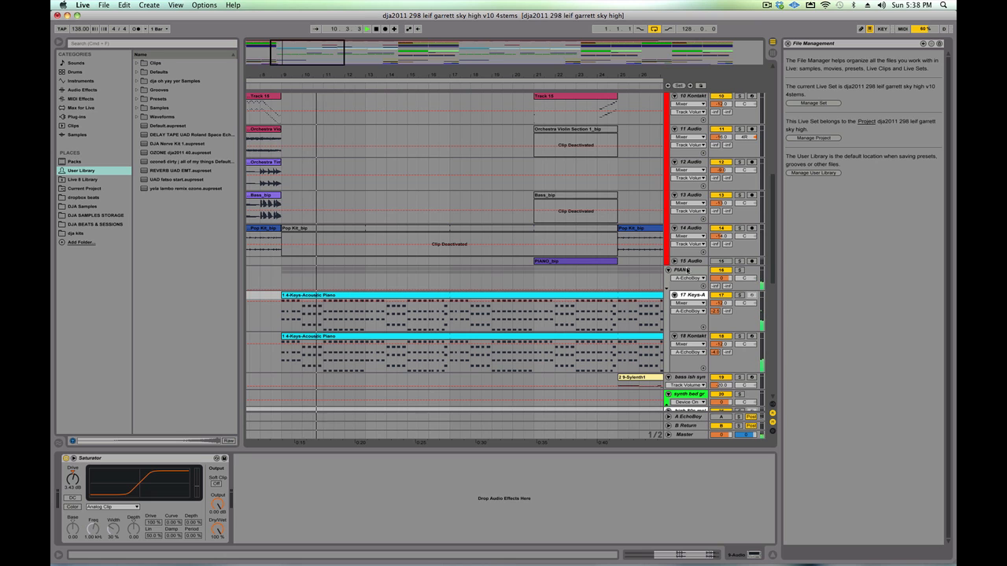
left_click(738, 270)
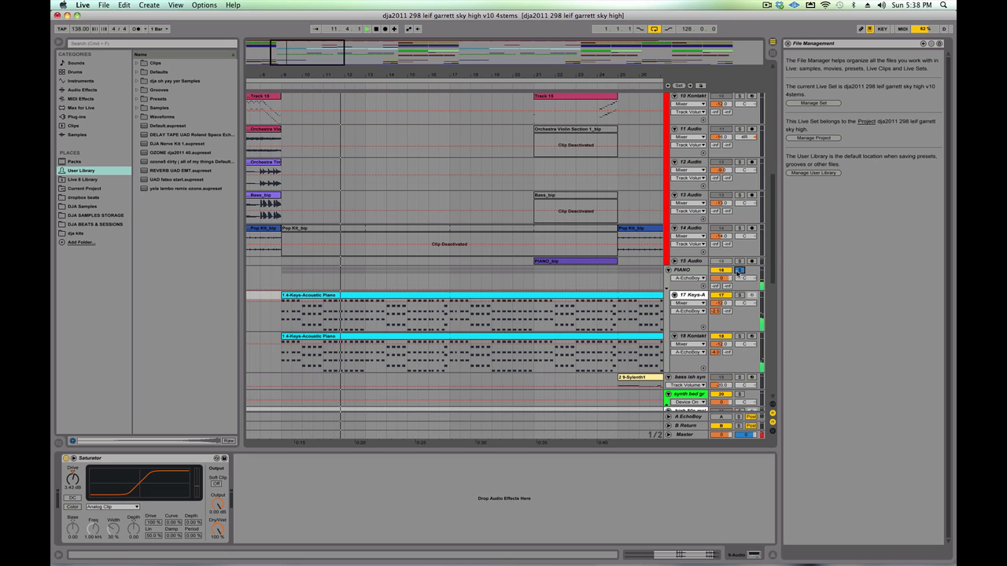
left_click(696, 296)
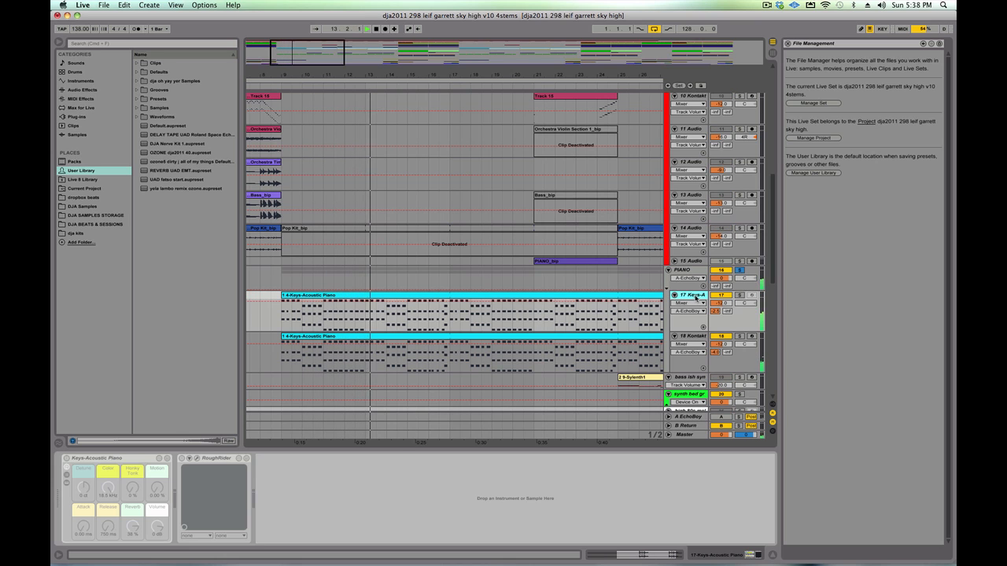
- Show the devices of the 18 Kontakt piano track, and unsolo the PIANO group
left_click(692, 336)
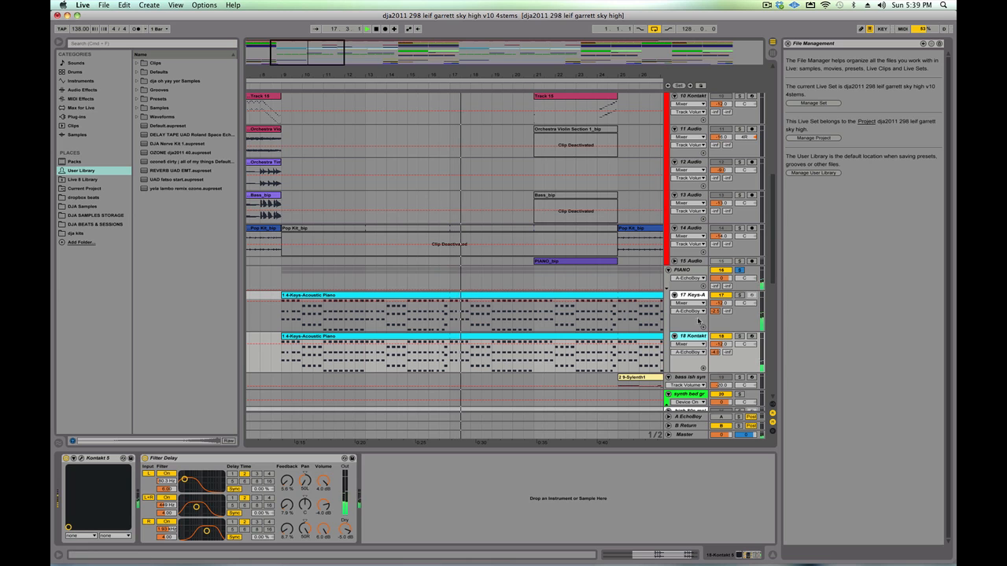
scroll(614, 287, "down", 4)
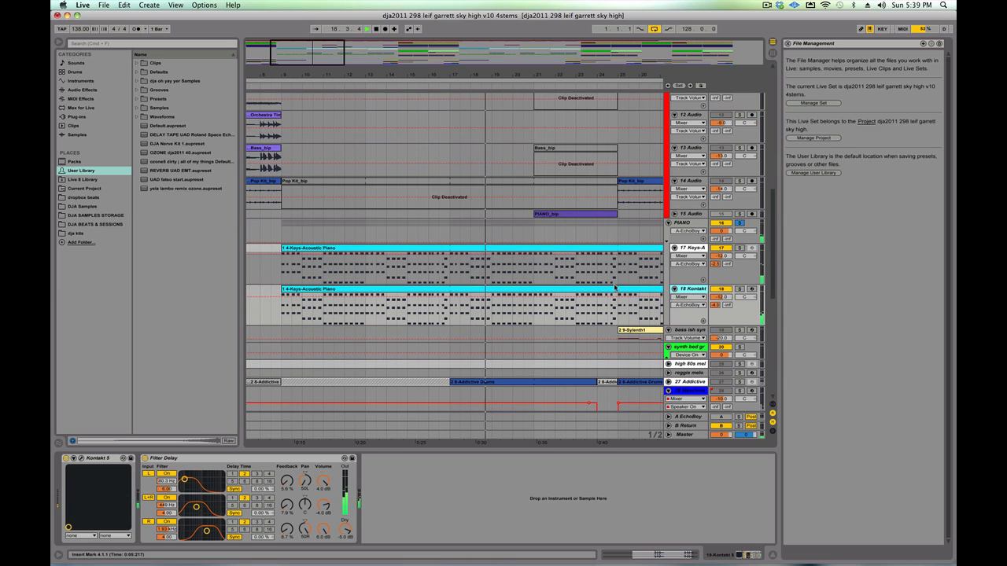
scroll(615, 287, "down", 6)
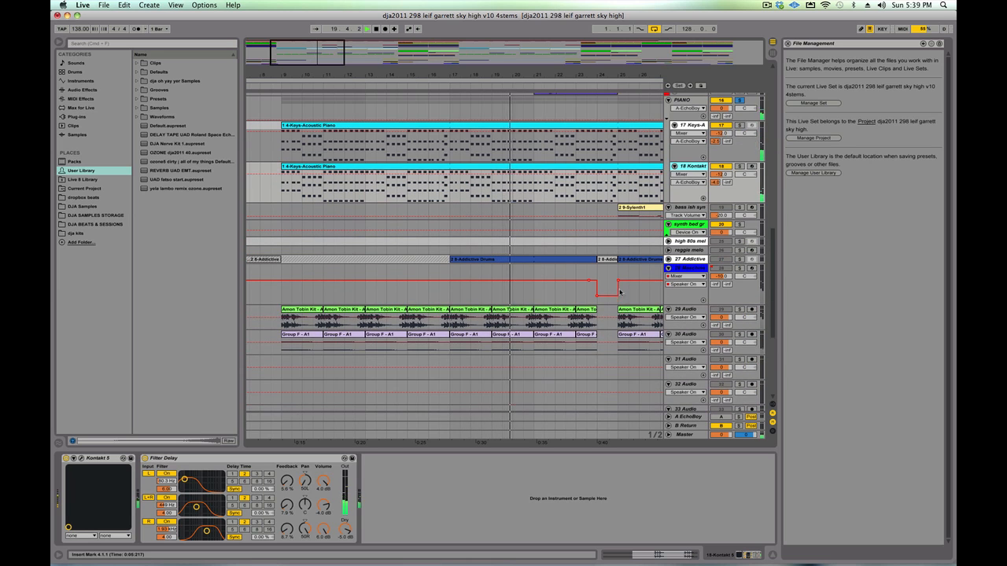
left_click(739, 100)
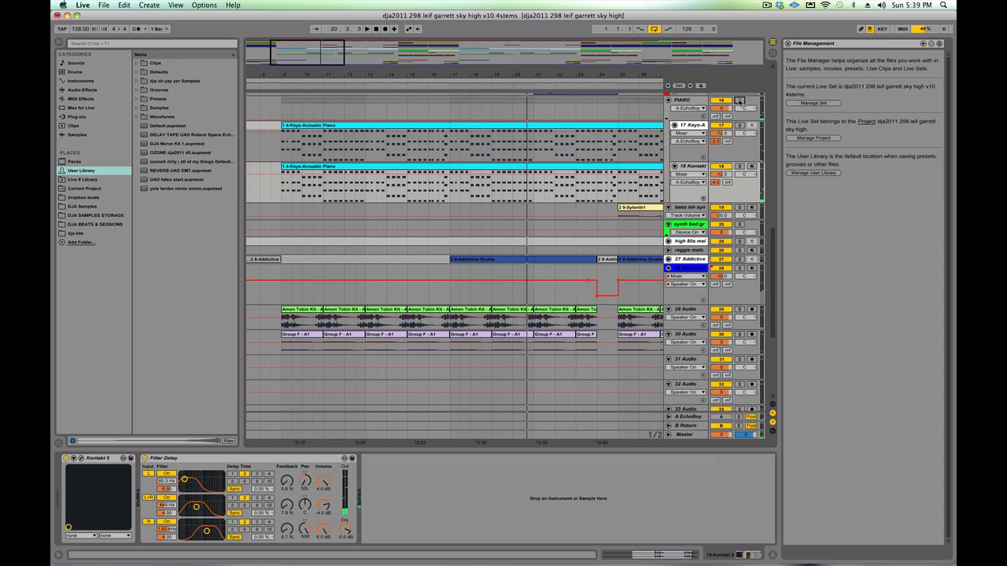
- Restart playback from bar 9 and audition the 29 Audio, 30 Audio and Maschine drum tracks by soloing each, ending with 29 Audio unsoloed
left_click(287, 300)
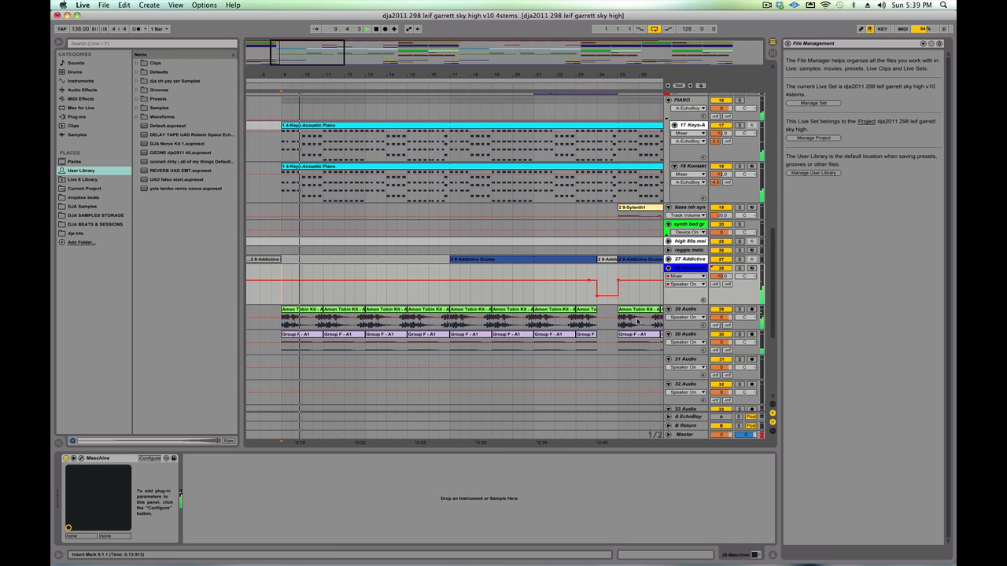
left_click(739, 309)
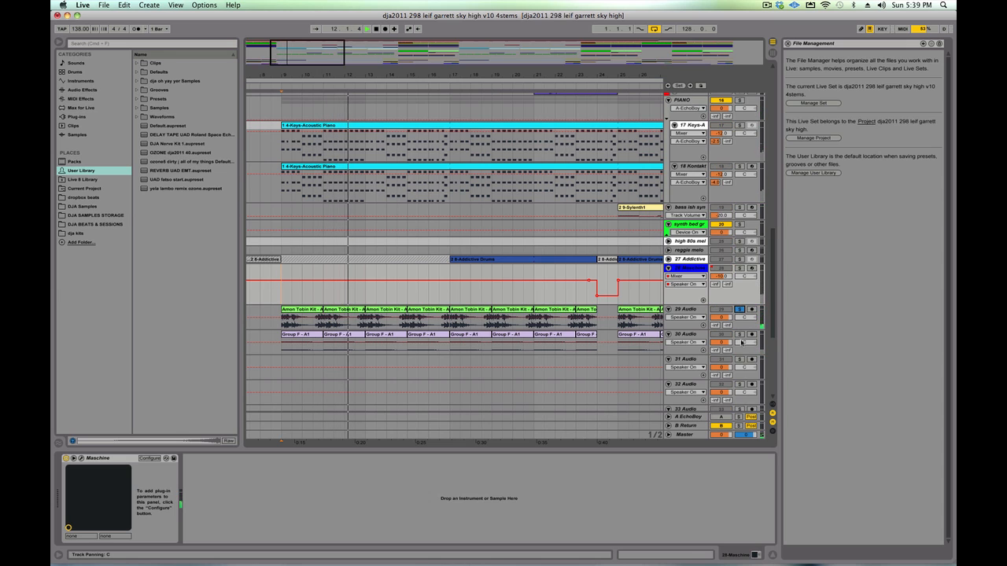
left_click(739, 335)
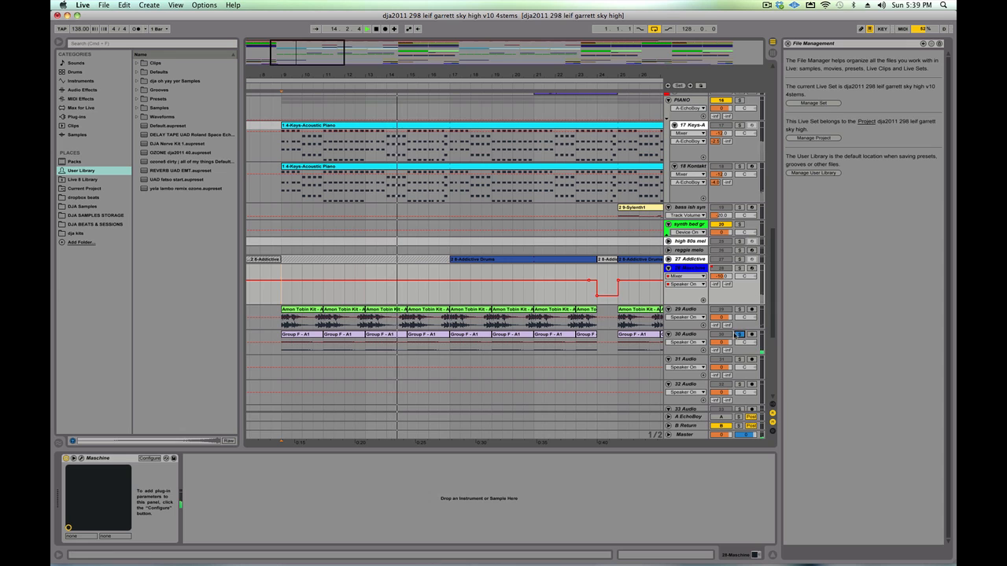
left_click(739, 269)
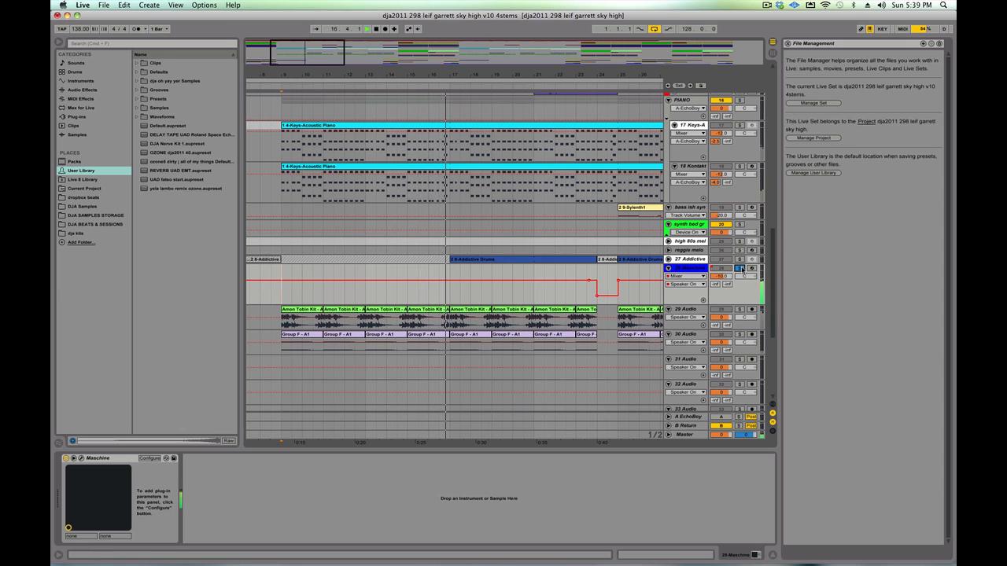
left_click(740, 310)
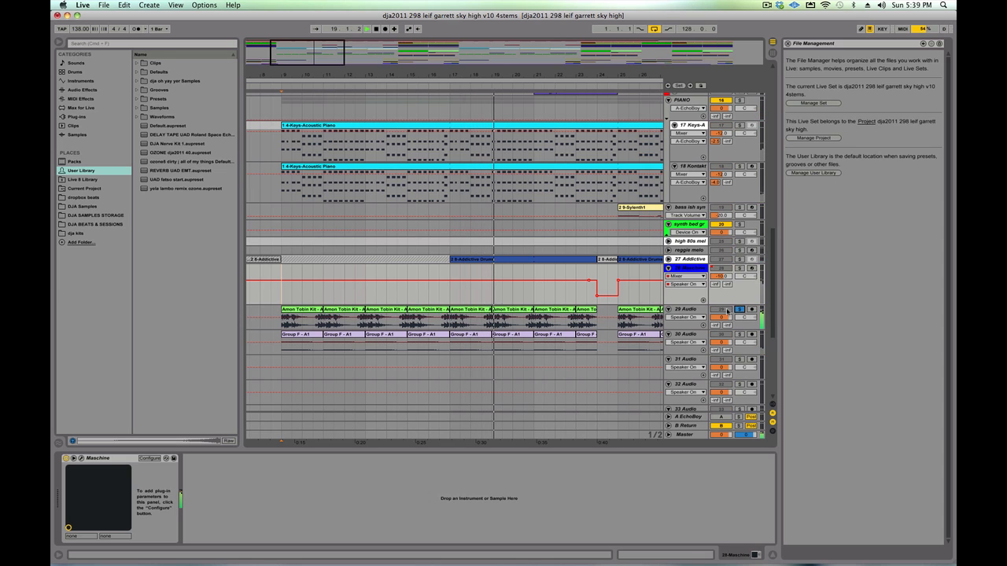
left_click(738, 310)
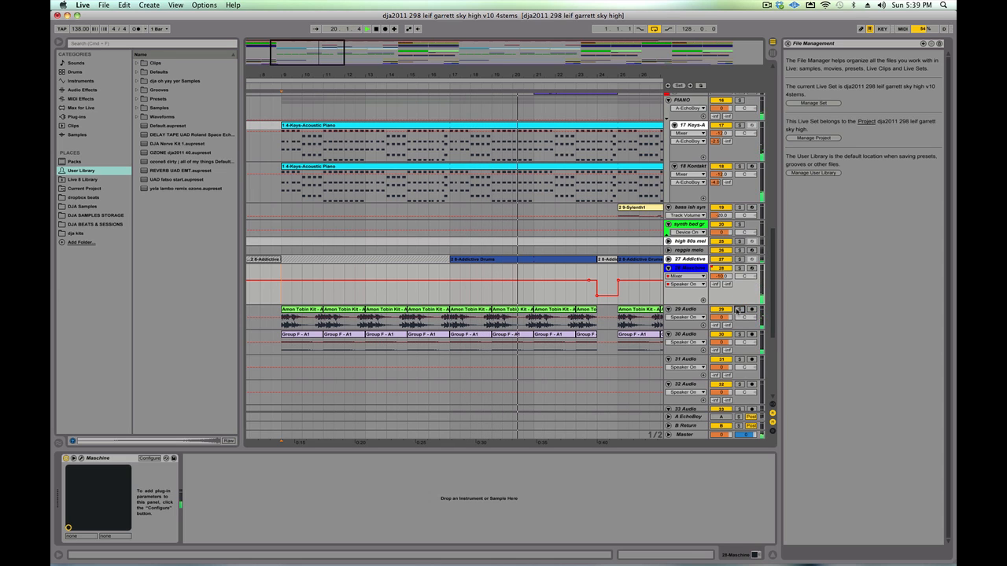
- Unfold the 27 Addictive Drums track to show its automation, and audition it in solo before unsoloing it
left_click(681, 260)
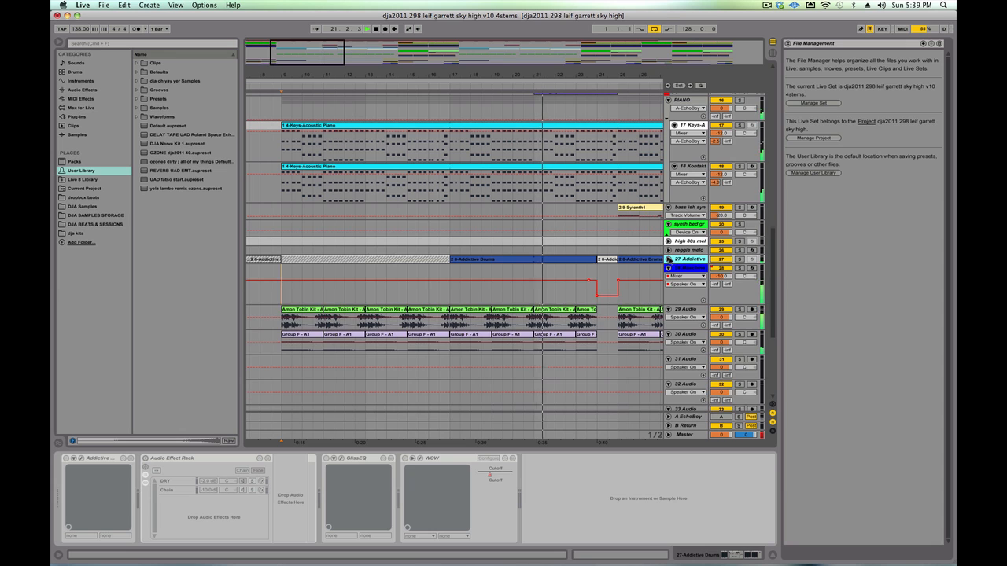
left_click(668, 260)
left_click(739, 260)
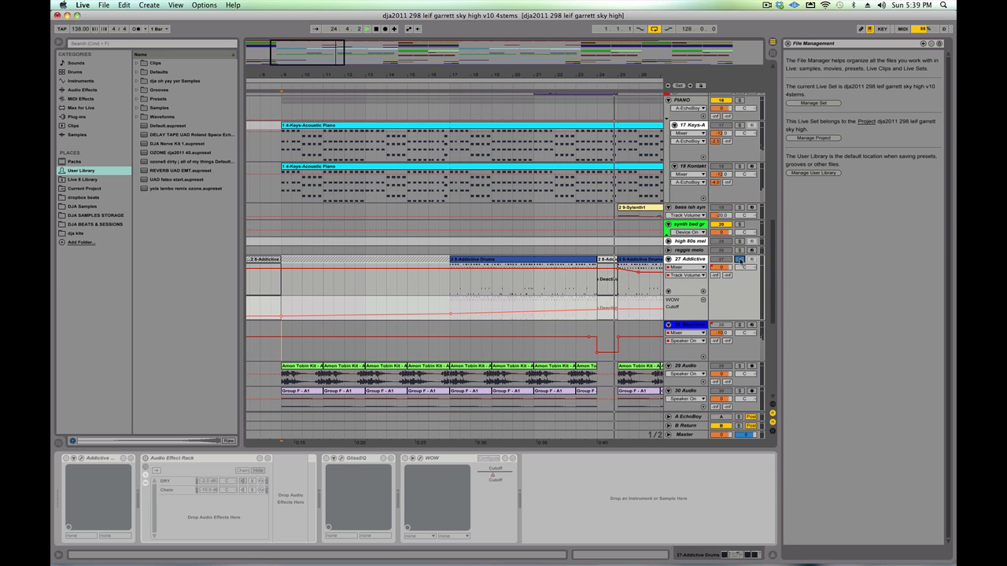
left_click(738, 259)
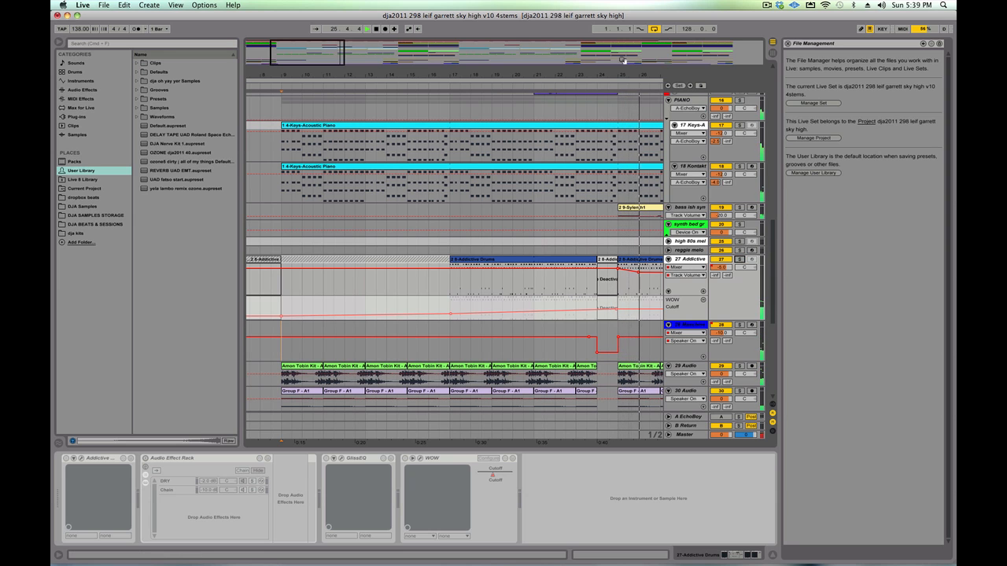
- Play from bar 9 and compare the sample filtered track in solo with the full mix, leaving it soloed
left_click_drag(618, 72, 499, 61)
scroll(554, 207, "down", 10)
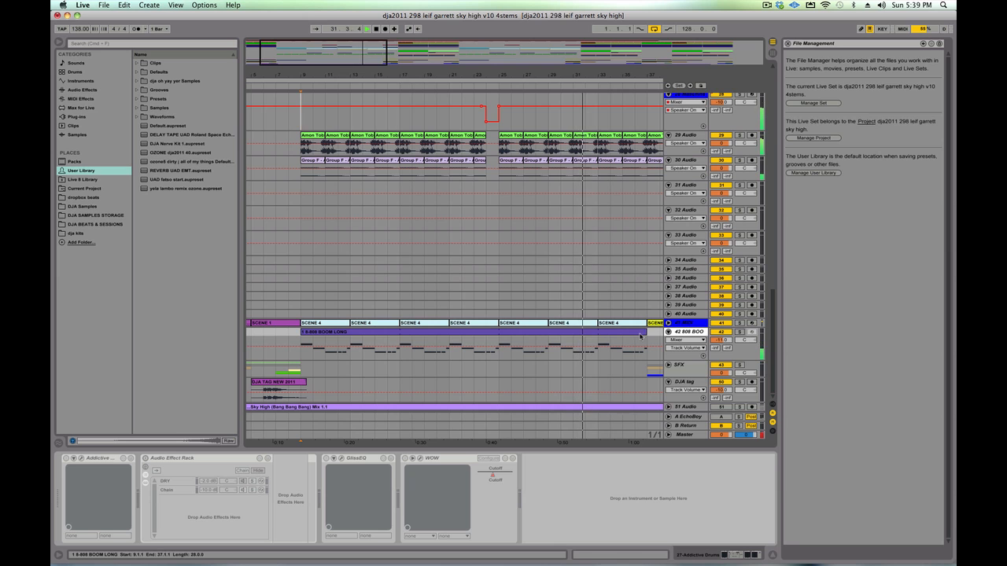
scroll(633, 335, "up", 4)
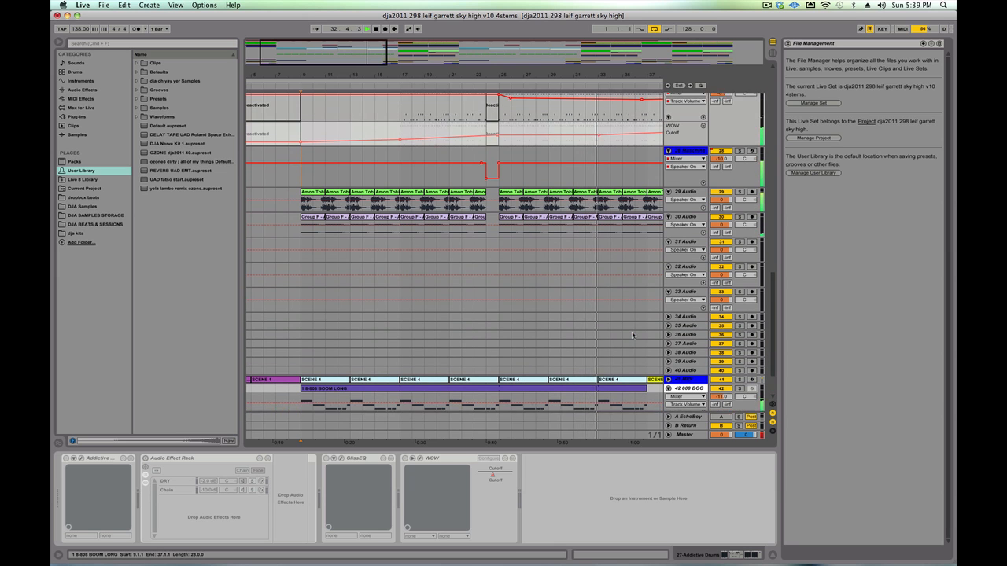
scroll(632, 335, "up", 18)
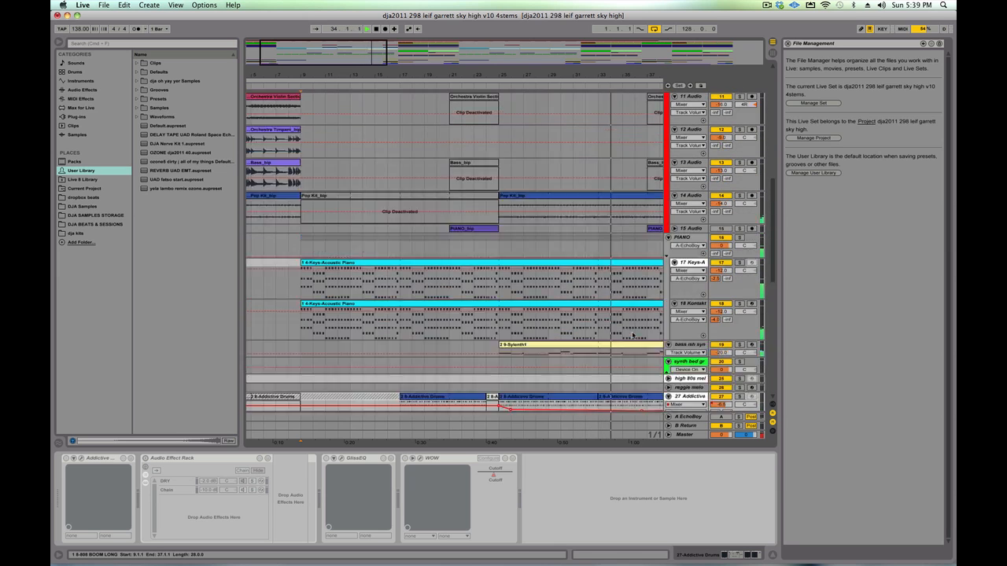
scroll(632, 335, "up", 3)
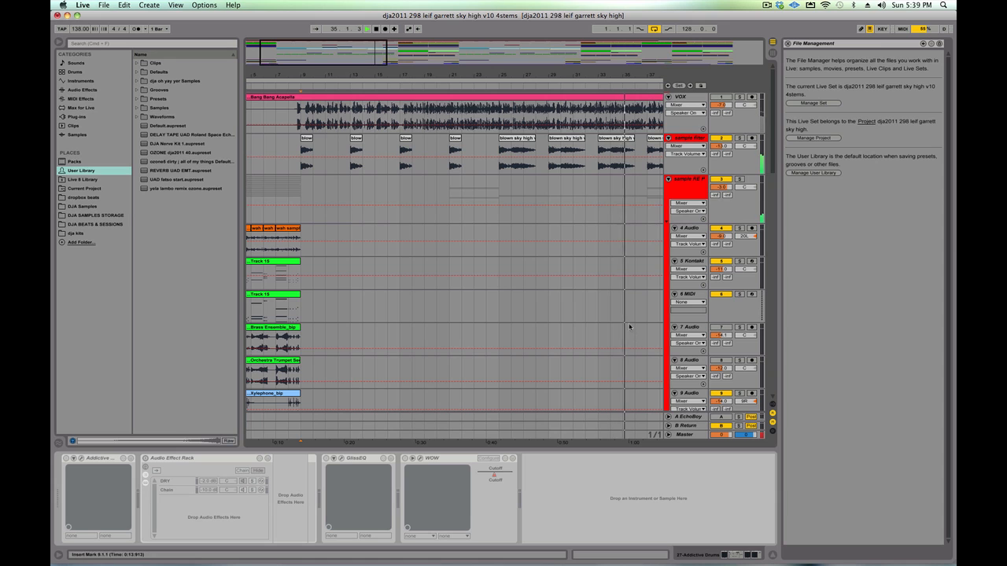
left_click(290, 168)
key("space")
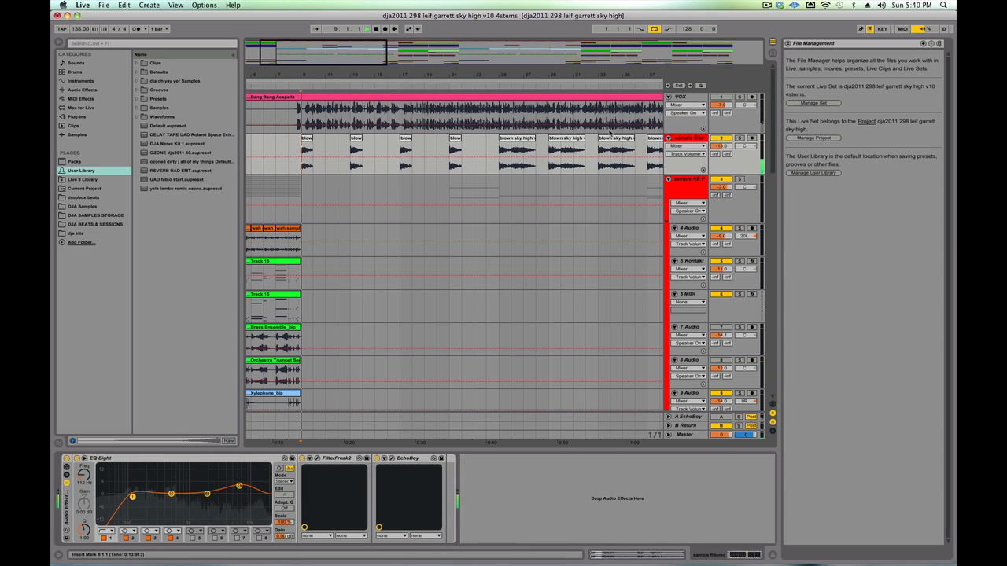
left_click(738, 139)
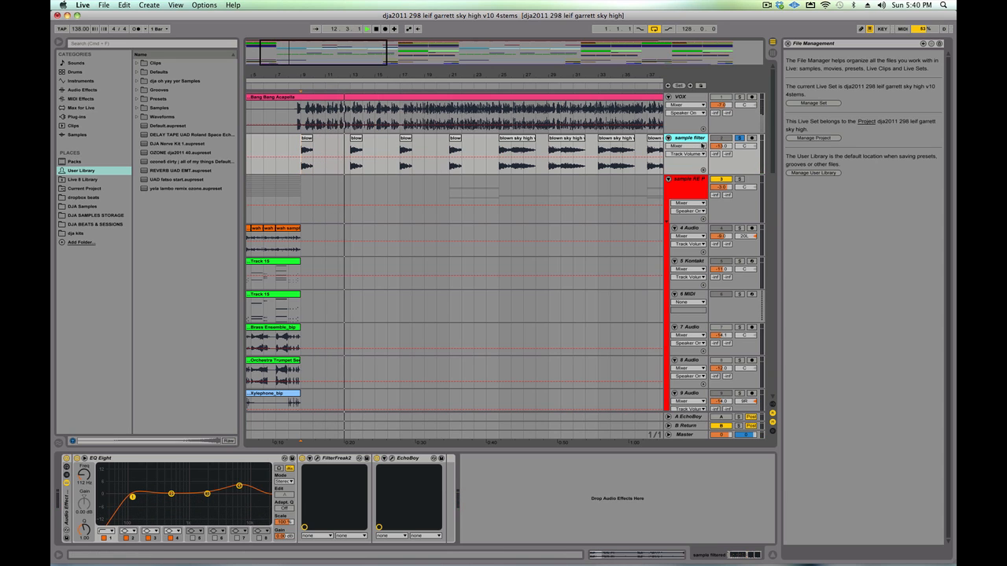
left_click(741, 138)
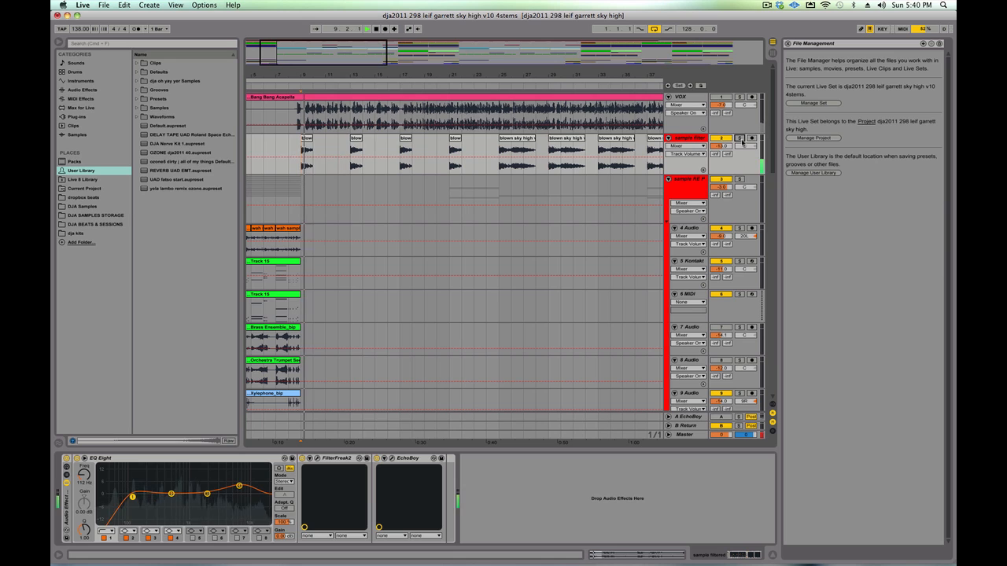
left_click(741, 139)
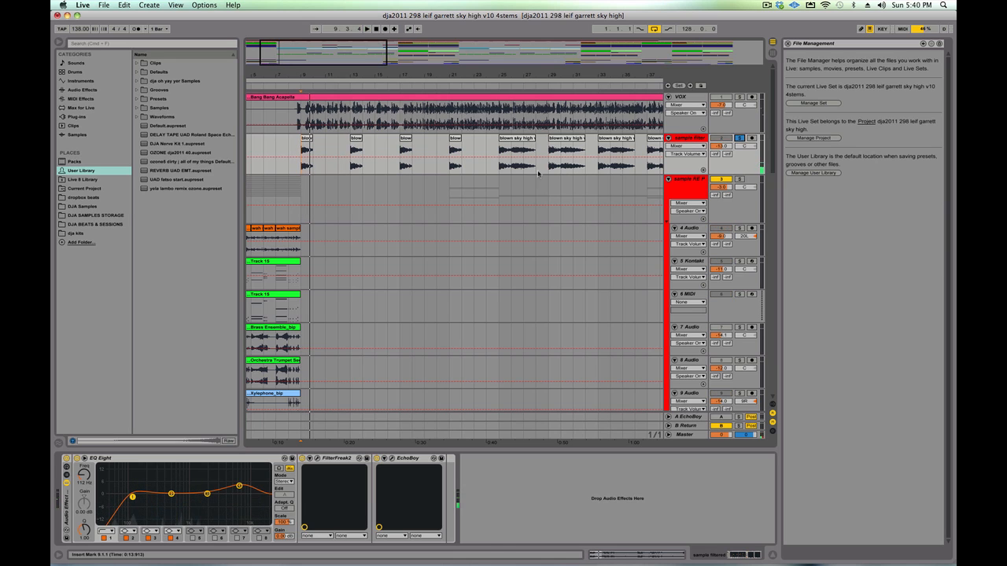
- Play the soloed sample filtered track from bar 25, where the "blown sky high" clips start, and unsolo it
left_click(496, 170)
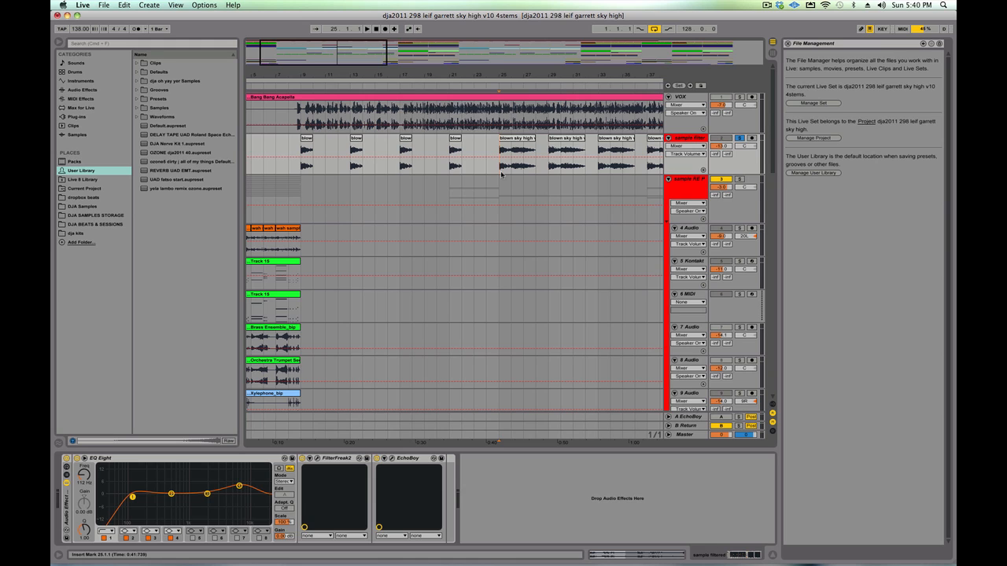
key("space")
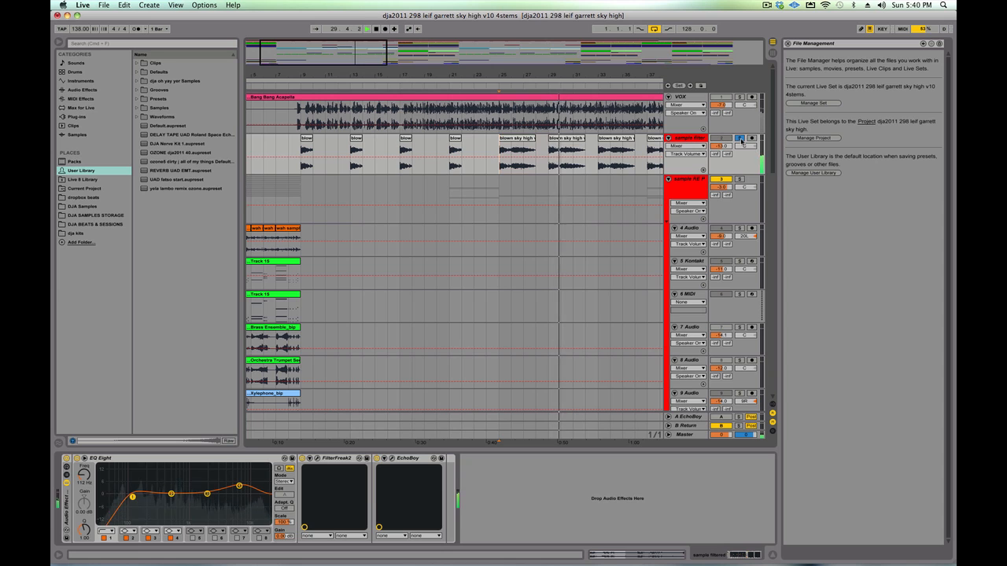
left_click(740, 139)
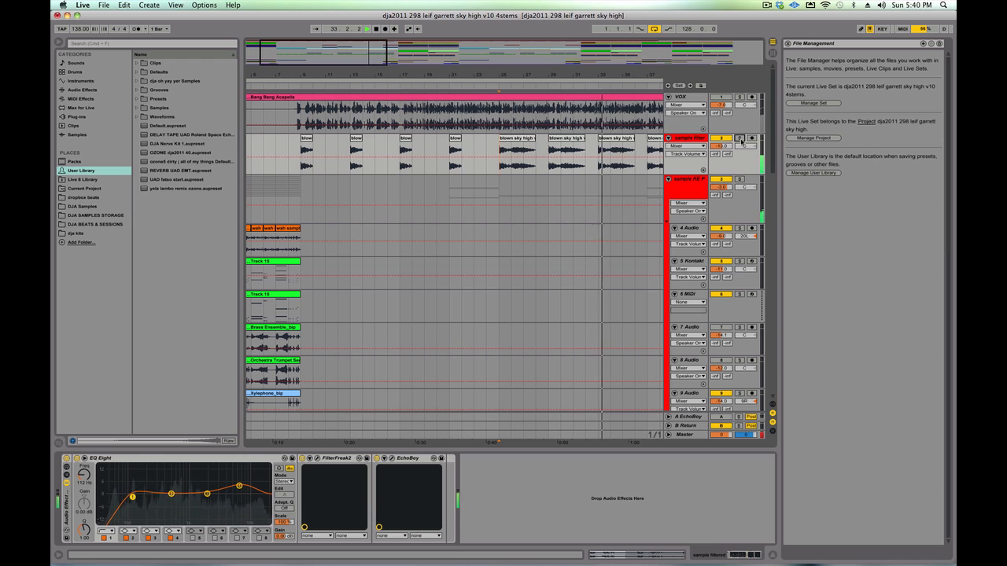
- Play the full mix from bar 37, and restart it from bar 41 where the 31 Audio drum clips begin
left_click_drag(602, 74, 602, 38)
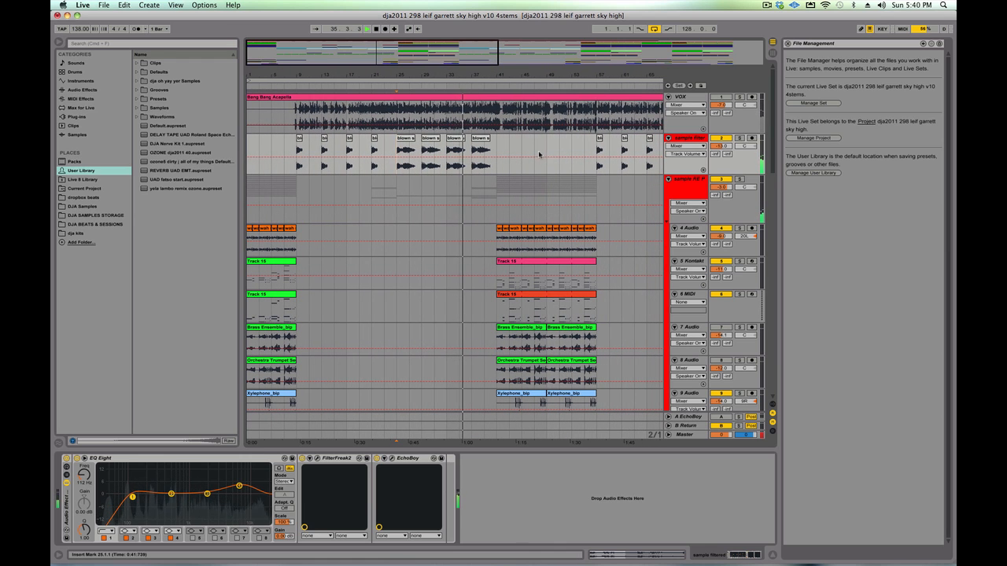
scroll(542, 160, "down", 10)
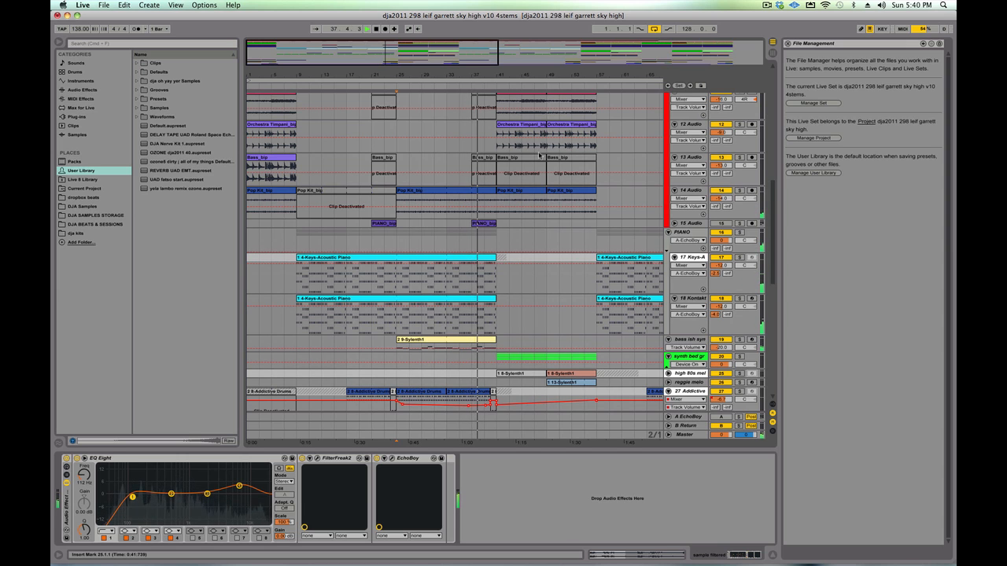
scroll(539, 155, "down", 6)
scroll(539, 155, "down", 10)
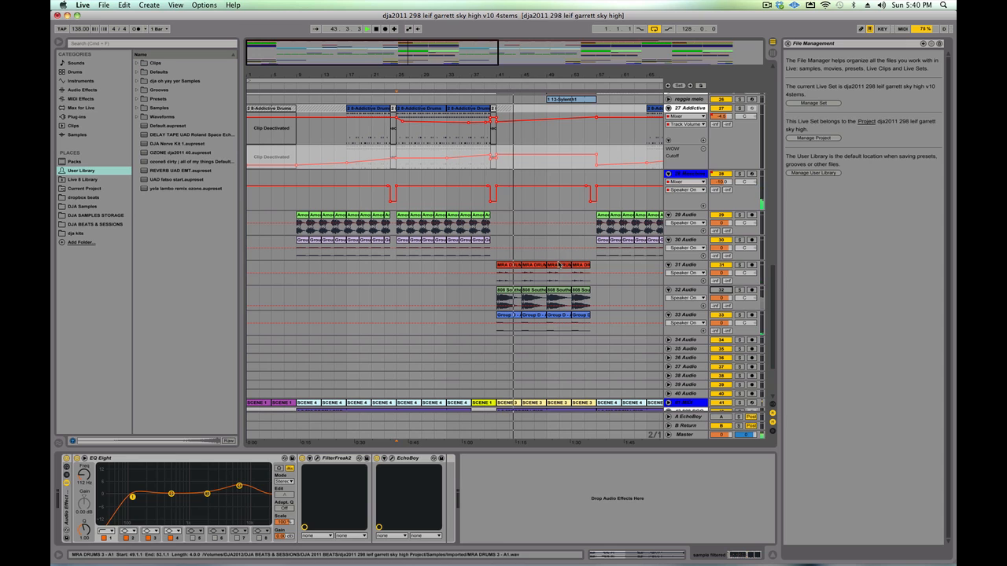
left_click(495, 284)
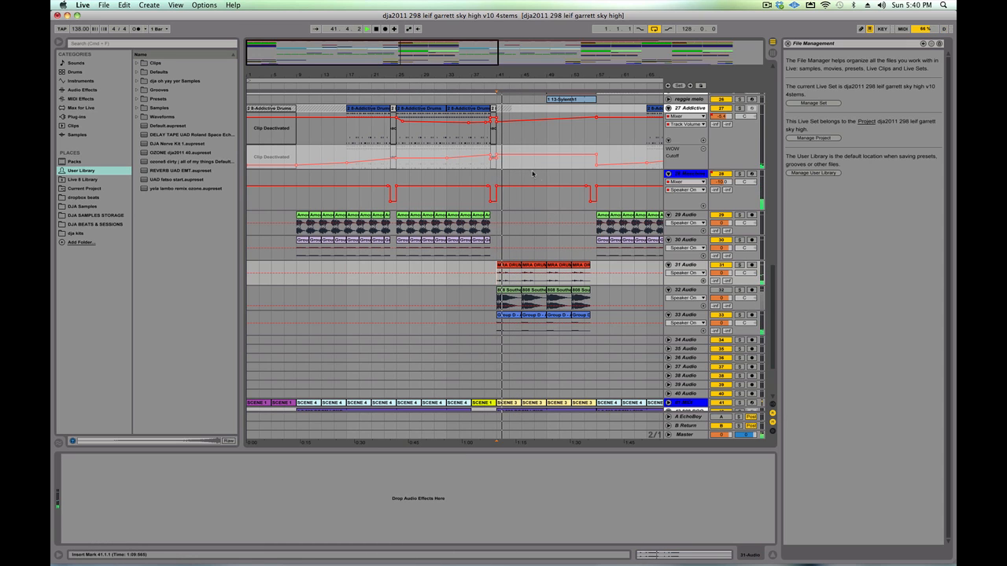
left_click(475, 282)
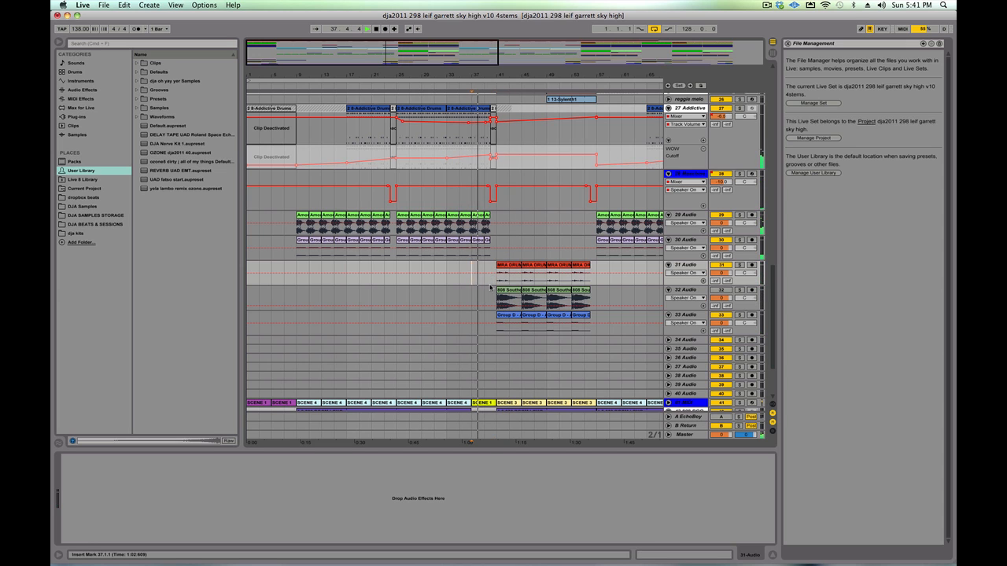
left_click(496, 282)
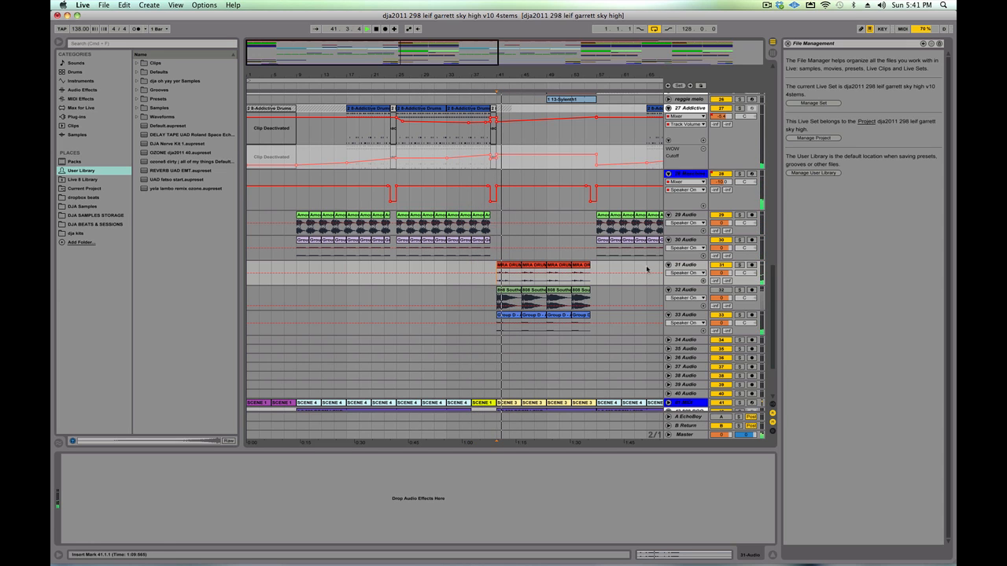
- Solo and unfold the synth bed group, restart playback from bar 41, and solo its 21 Nexus 2 track
scroll(646, 269, "down", 3)
scroll(646, 269, "down", 3)
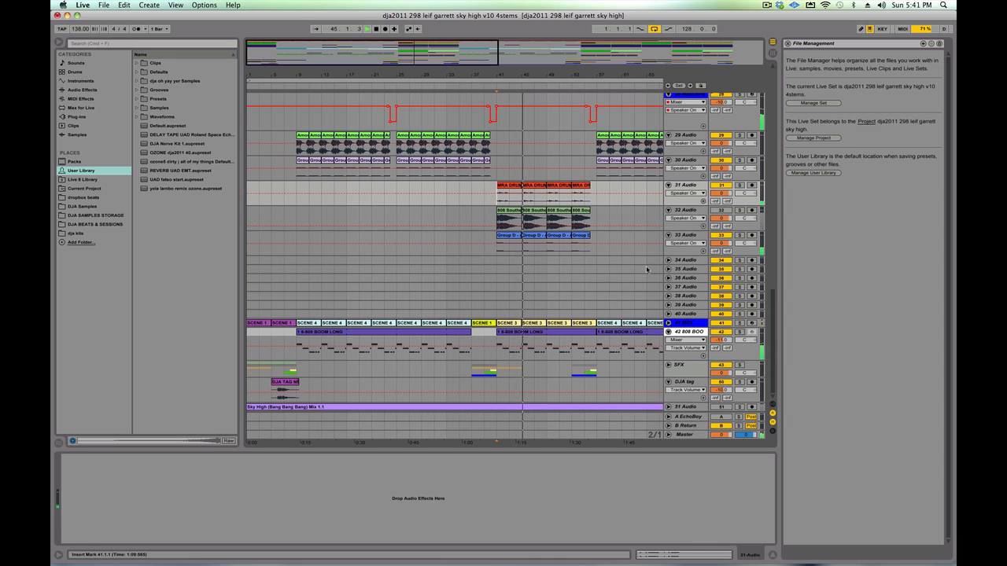
scroll(647, 269, "up", 15)
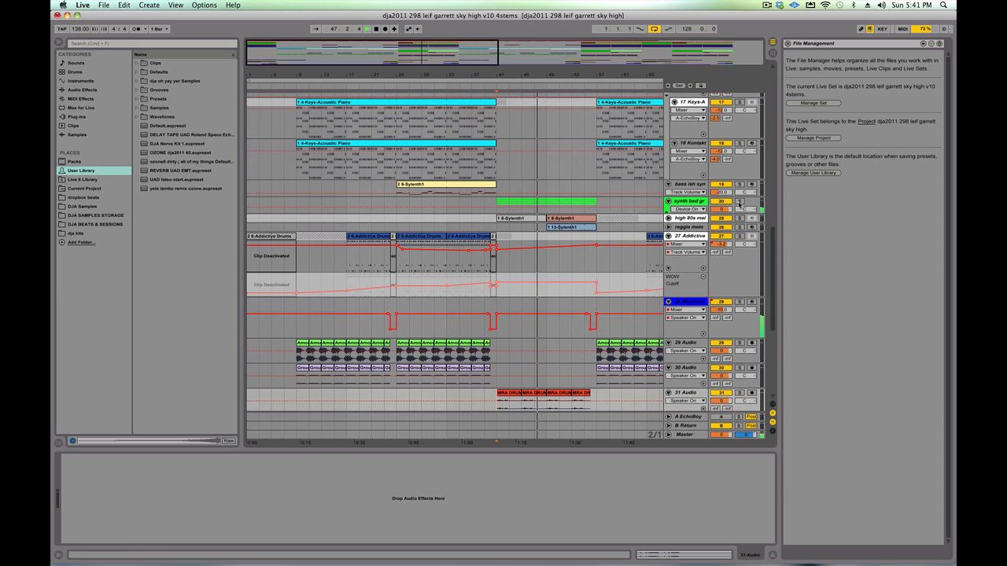
left_click(739, 202)
left_click(667, 203)
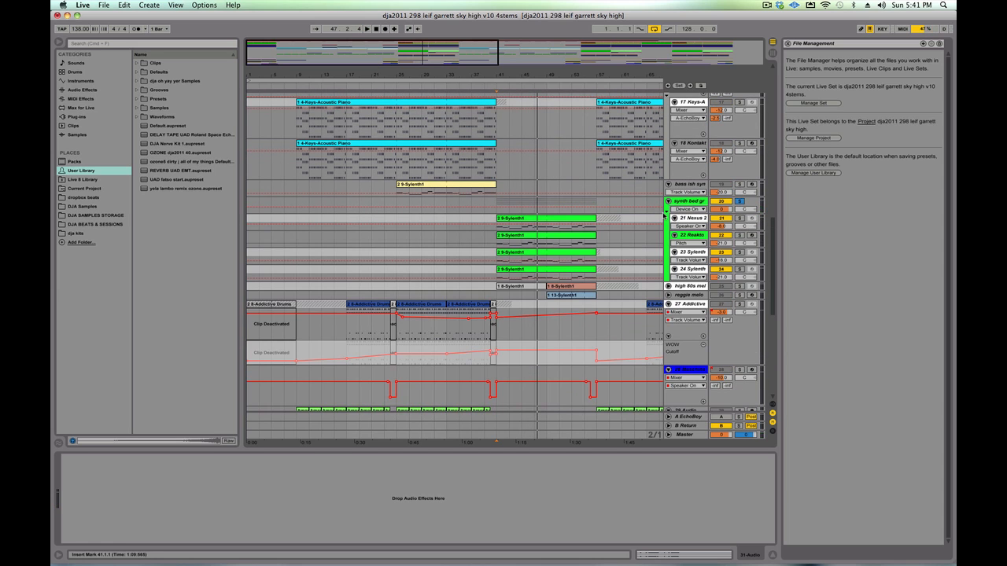
left_click(491, 231)
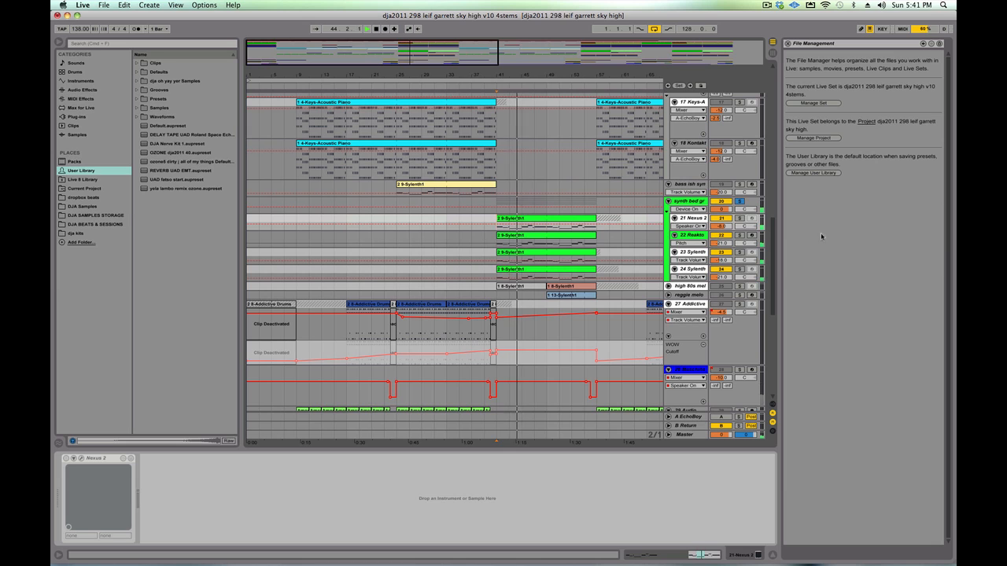
left_click(739, 234)
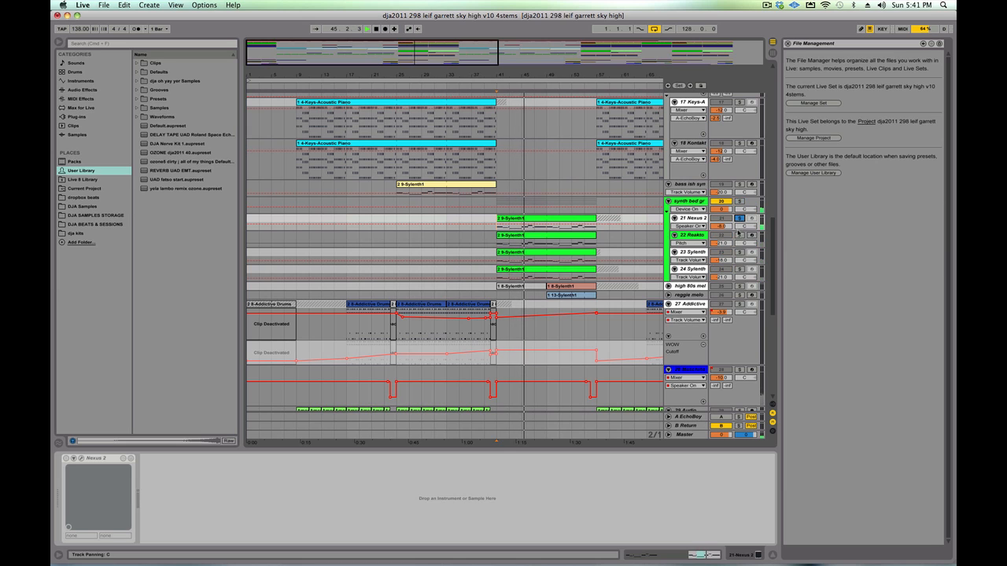
- Solo the 23 Sylenth and 24 Sylenth tracks in turn, and solo the whole synth bed group
left_click(740, 253)
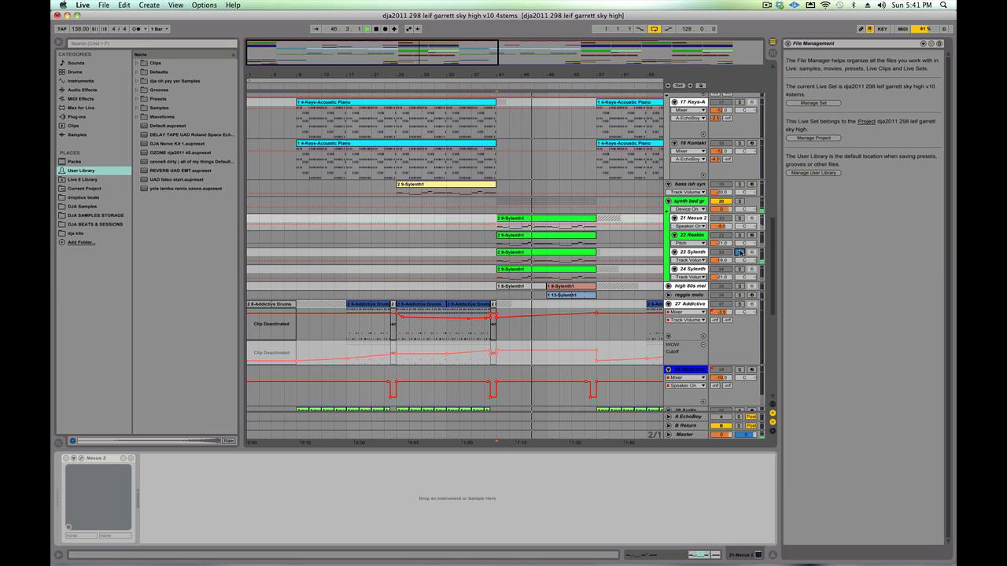
left_click(739, 269)
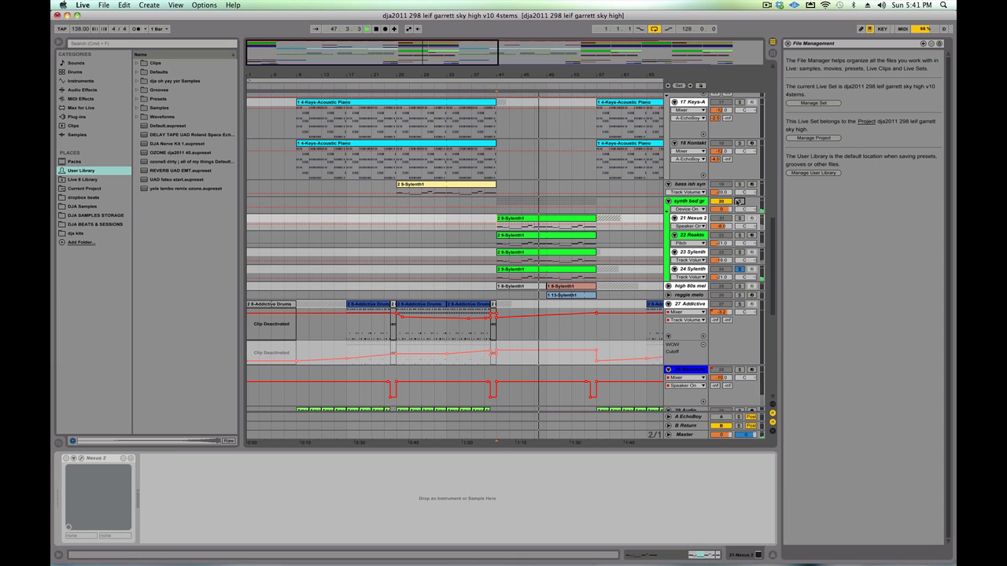
left_click(739, 202)
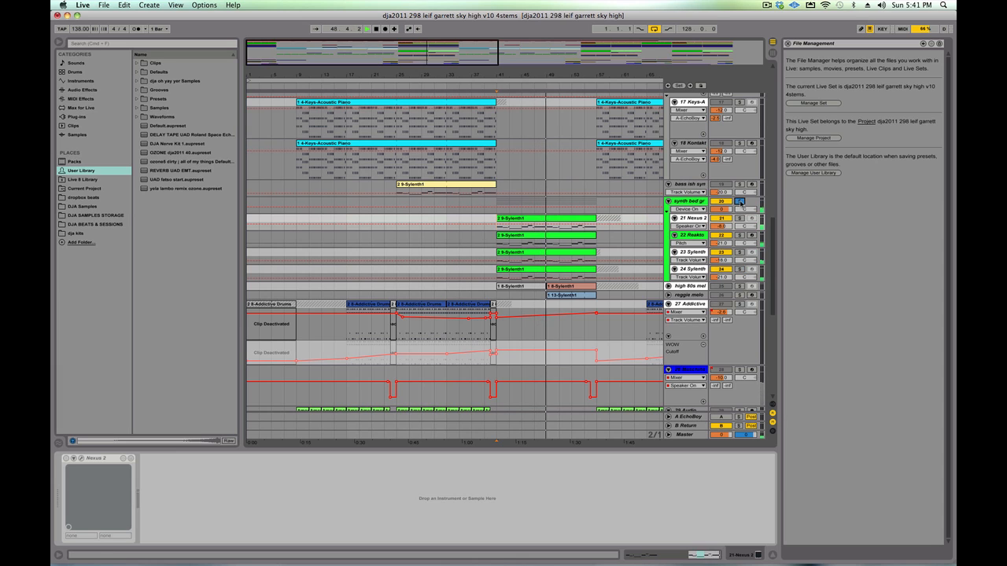
- Unfold and solo the high 80s melody track, and replay it from bar 49 where its active clip starts
left_click(667, 286)
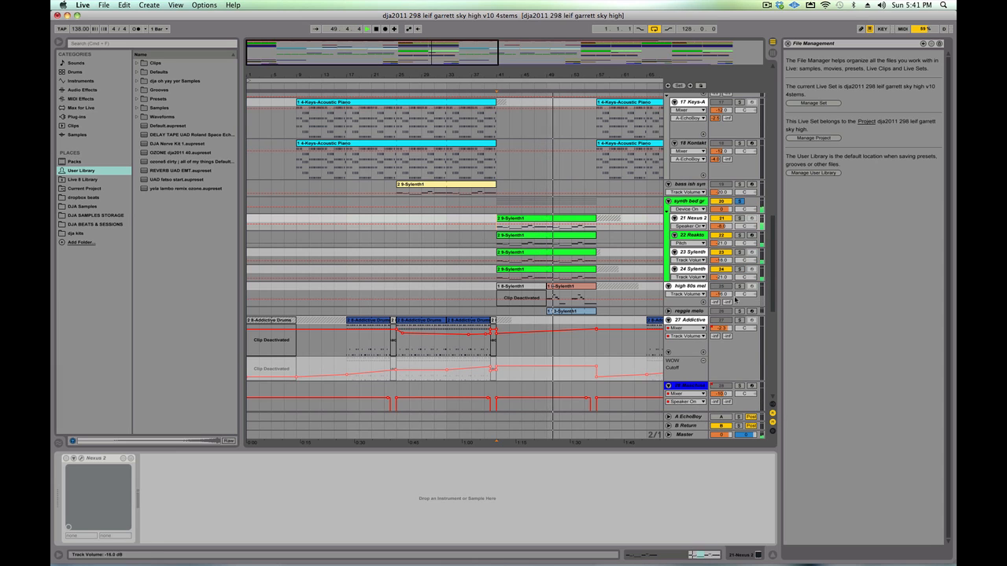
left_click(739, 287)
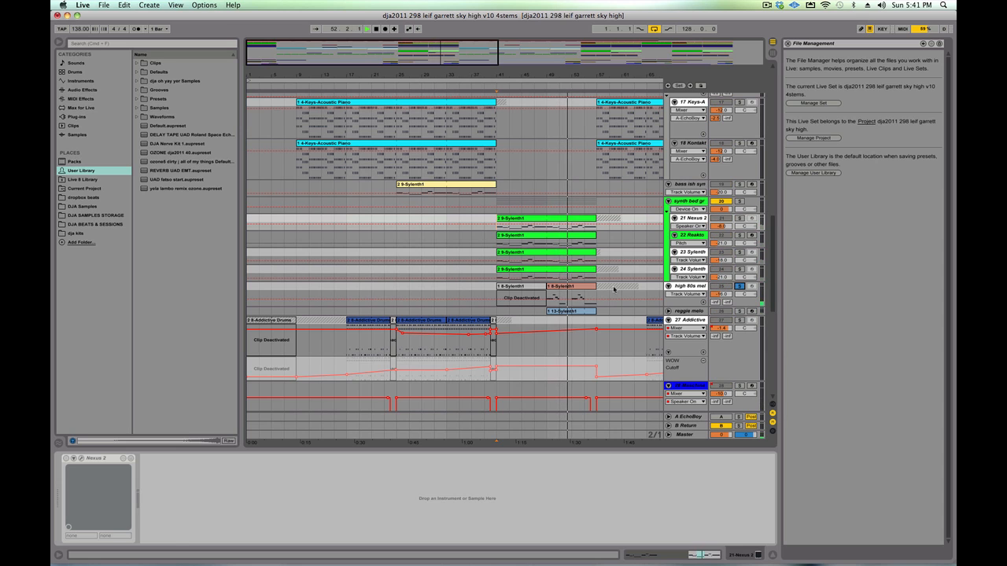
left_click(547, 297)
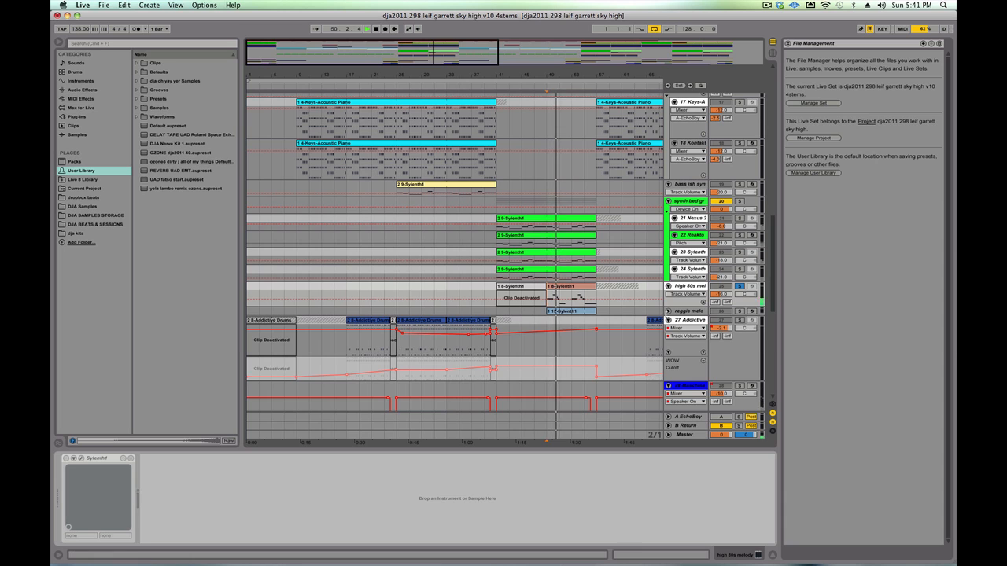
- Unfold the reggie melody track, audition it in solo, return to the full mix and show the track's devices
left_click(669, 311)
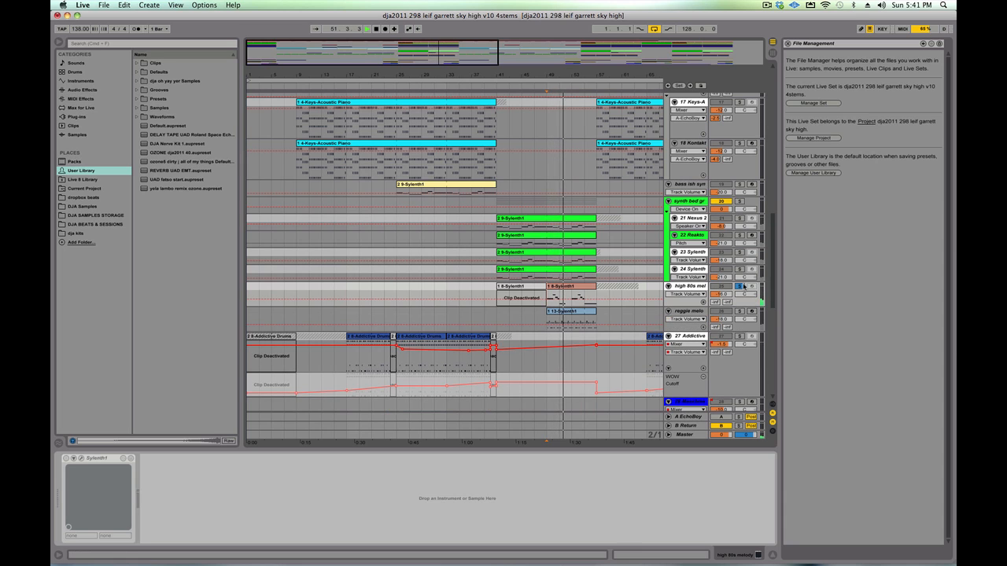
left_click(740, 311)
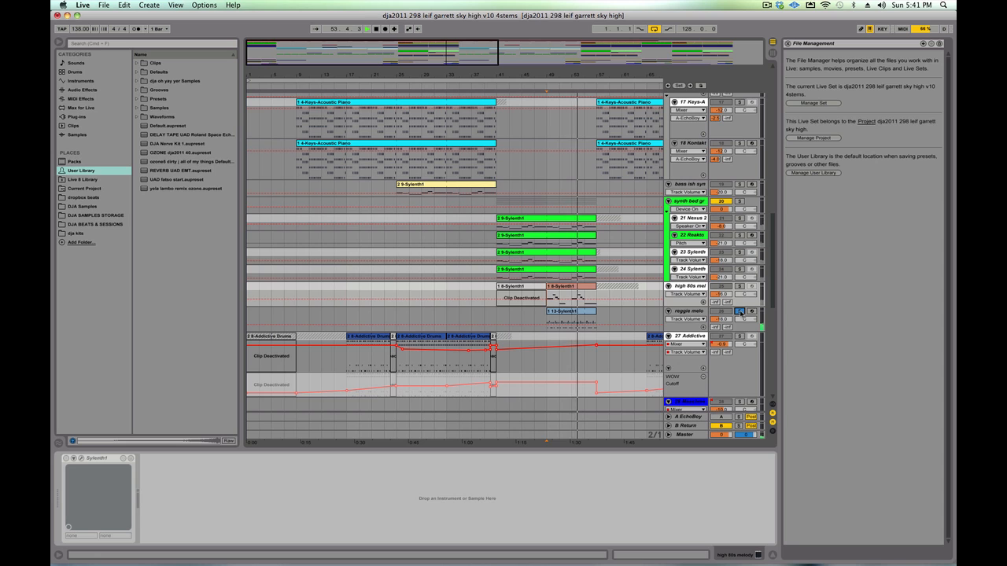
left_click(740, 312)
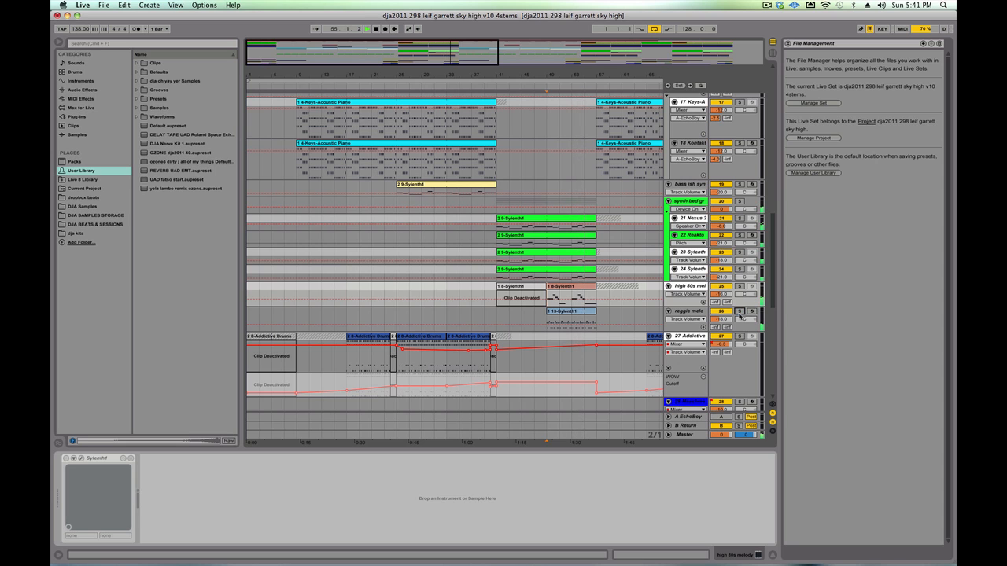
left_click(694, 312)
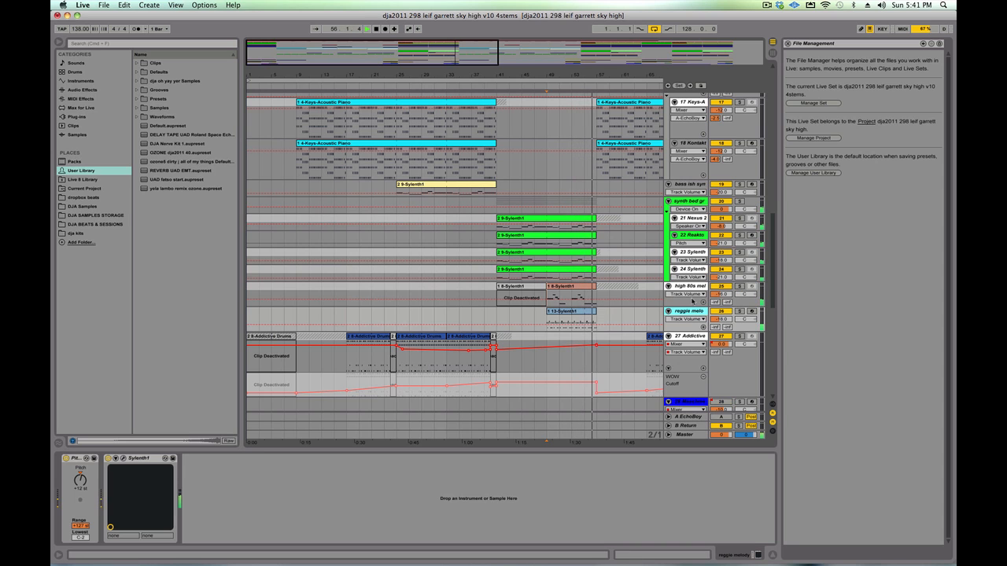
- Show the whole arrangement length and examine the drum audio, 808, SFX and DJA tag tracks, with playback stopped
scroll(602, 236, "down", 3)
scroll(603, 236, "down", 3)
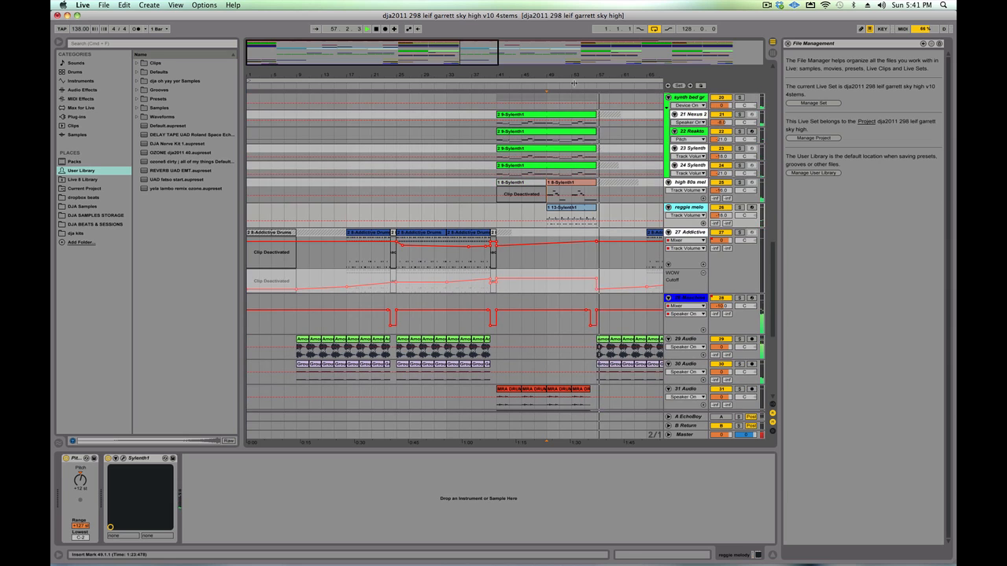
left_click_drag(603, 74, 604, 44)
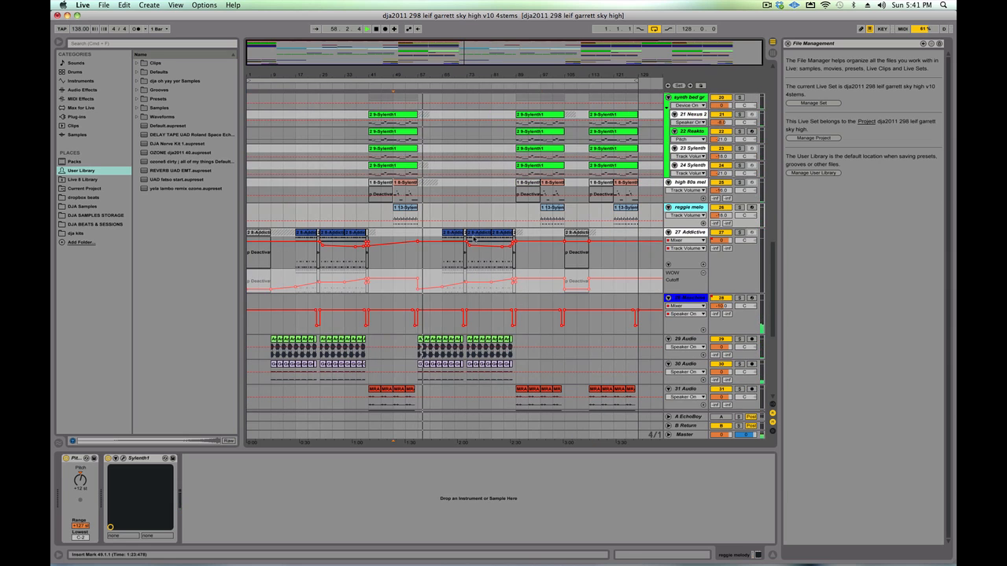
scroll(477, 241, "down", 9)
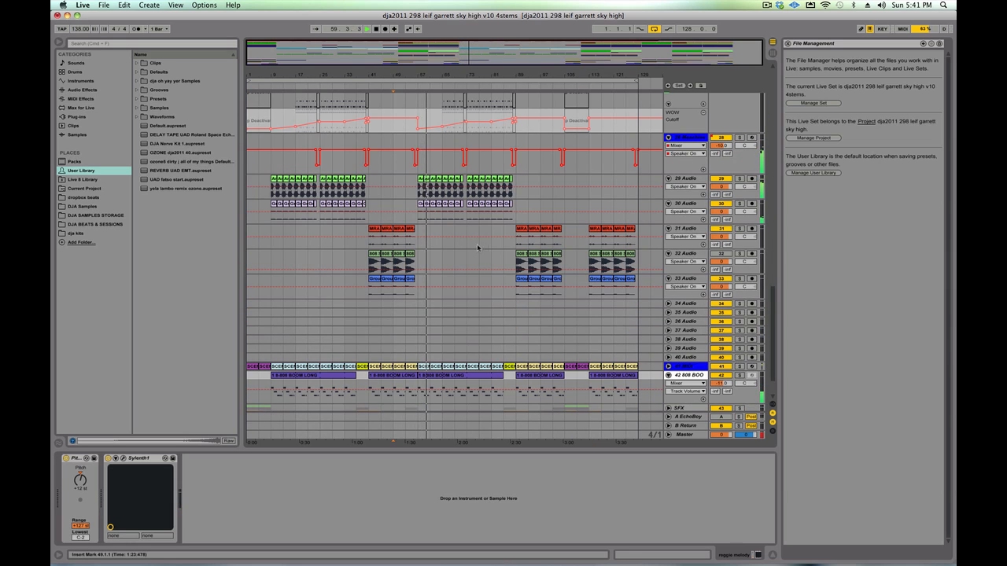
scroll(464, 249, "down", 3)
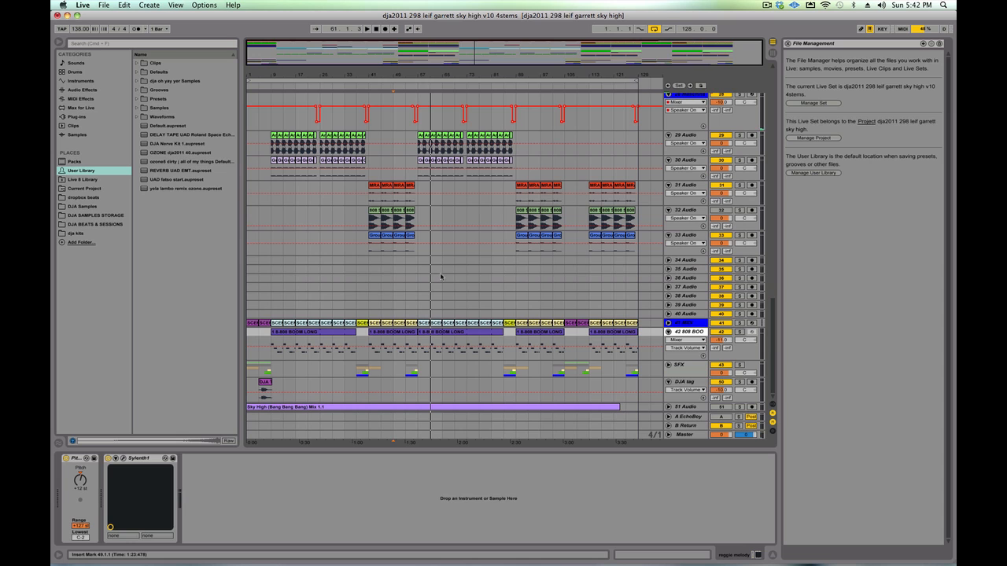
- Show the 27 Addictive Drums track's devices, and examine the synth, piano and orchestral tracks up to the sample group
scroll(451, 278, "up", 10)
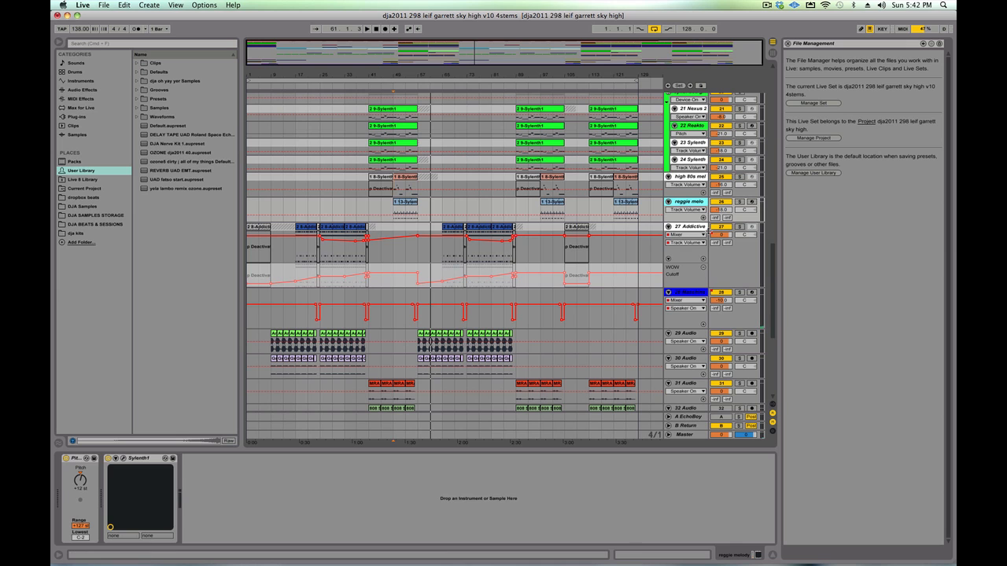
left_click(692, 232)
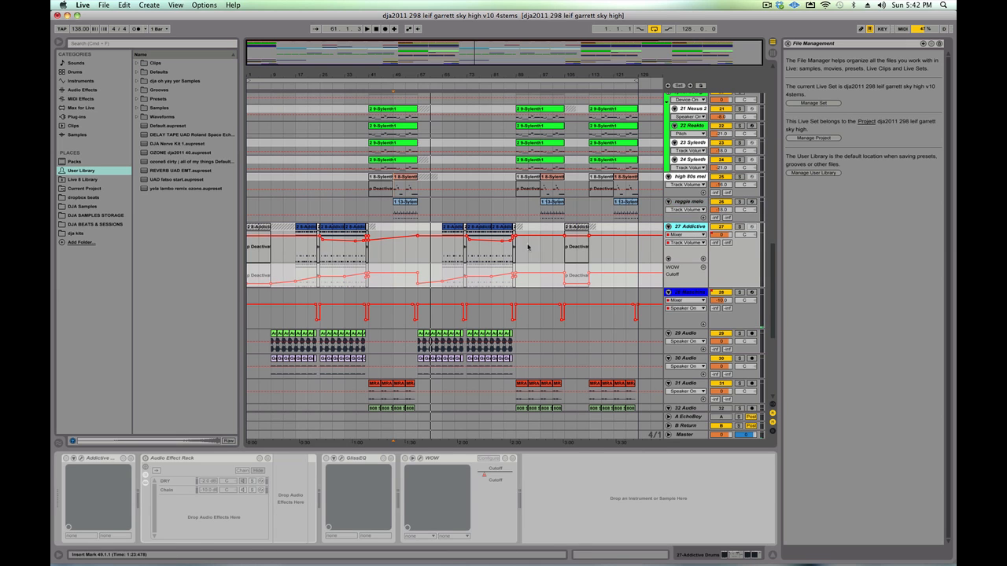
scroll(493, 252, "up", 7)
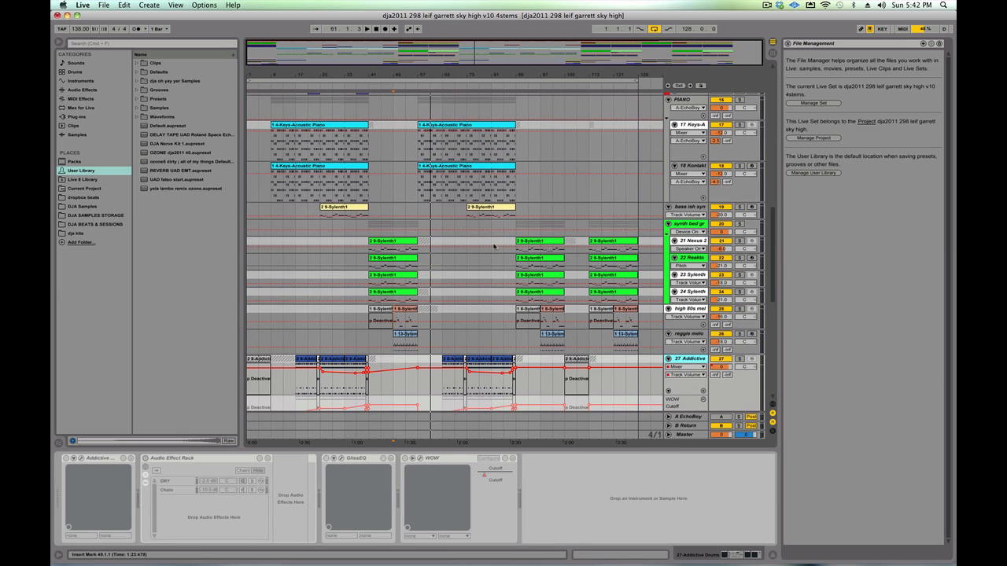
scroll(493, 246, "up", 9)
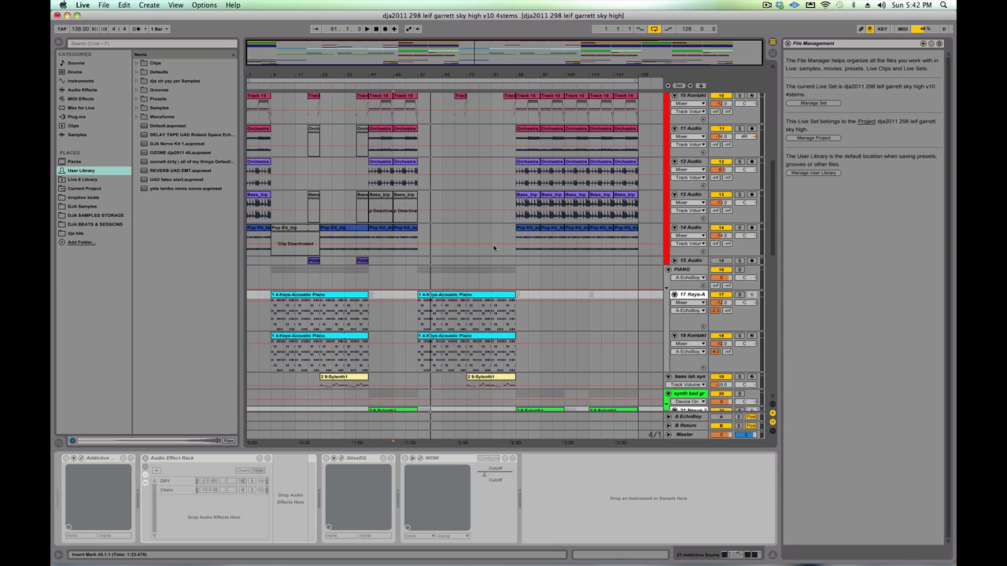
scroll(494, 248, "up", 6)
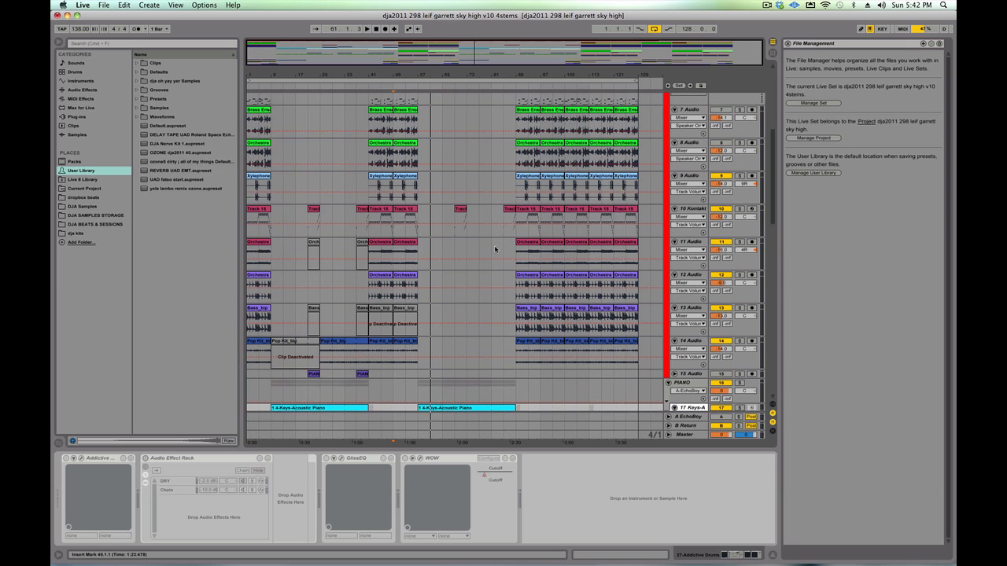
scroll(495, 249, "up", 3)
scroll(416, 162, "up", 3)
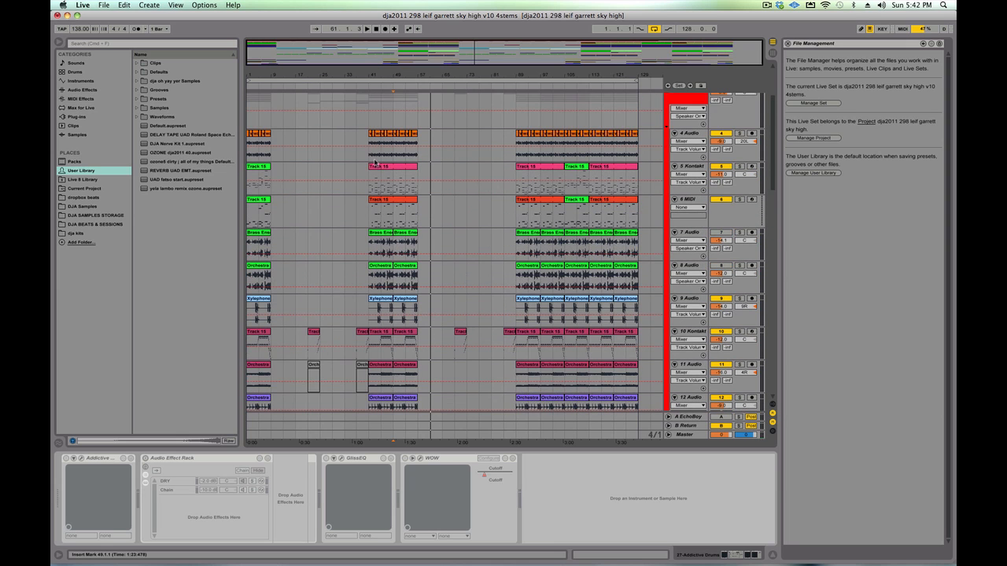
scroll(374, 162, "up", 2)
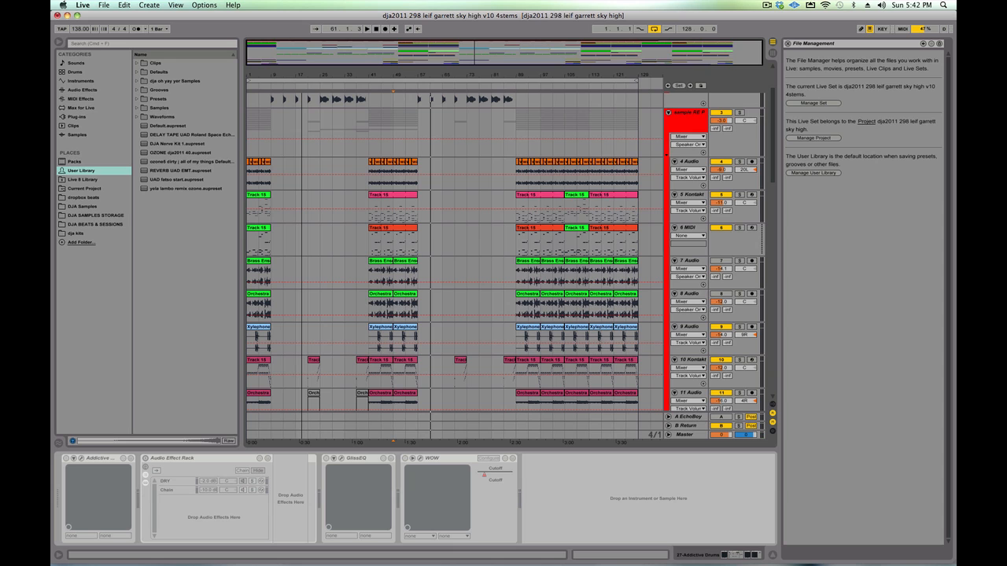
scroll(347, 187, "up", 3)
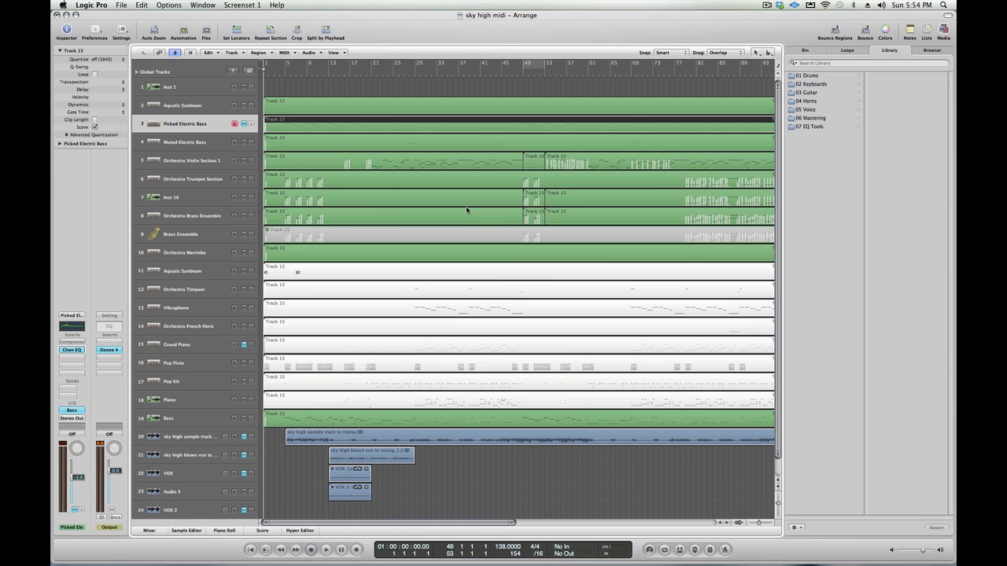
- In the Logic Pro project "sky high midi", unmute the sky high sample track and play the arrangement from about bar 4
left_click(244, 437)
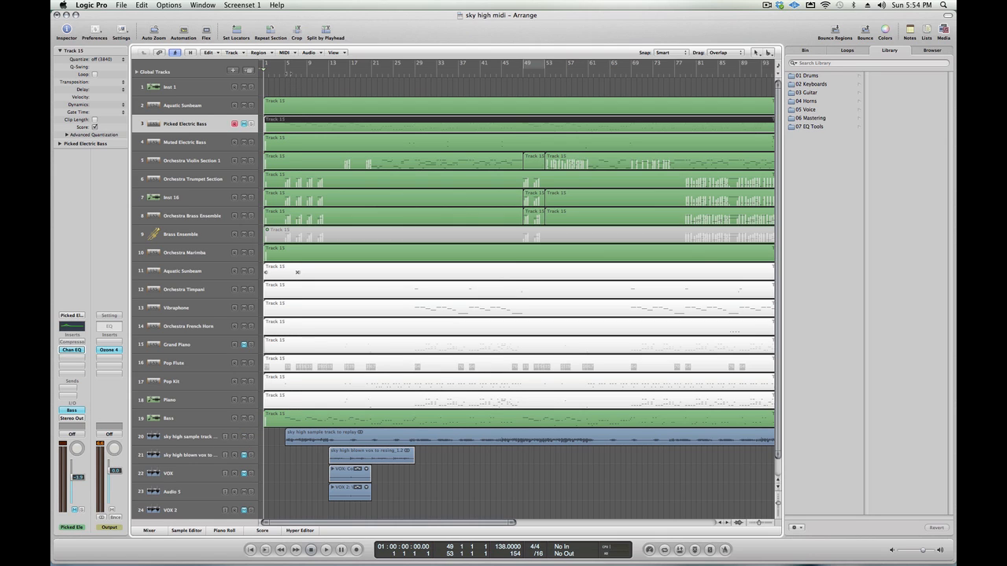
left_click(289, 74)
key("space")
left_click(280, 75)
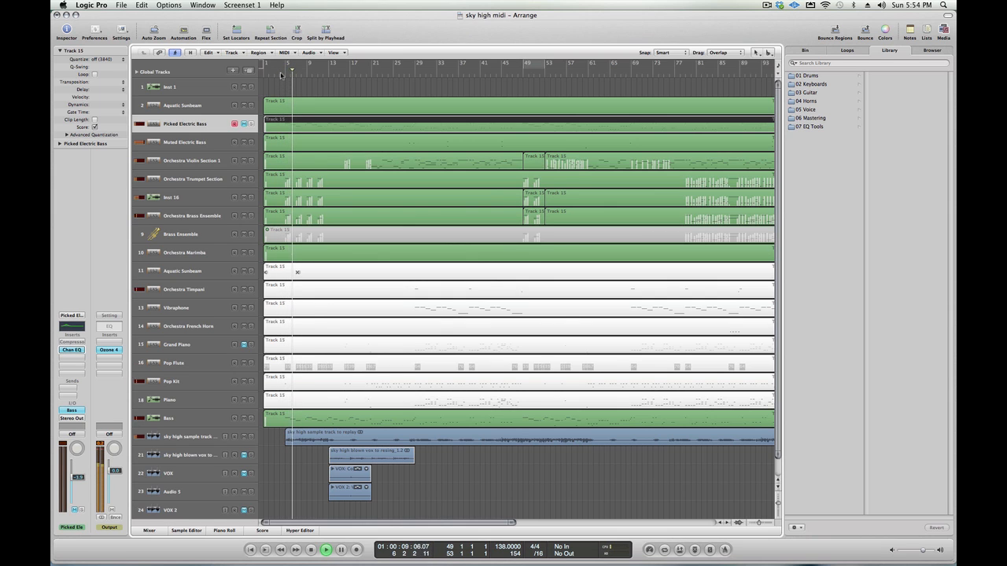
- Audition the sky high sample track in solo, mute and unsolo it, and stop playback
left_click(250, 436)
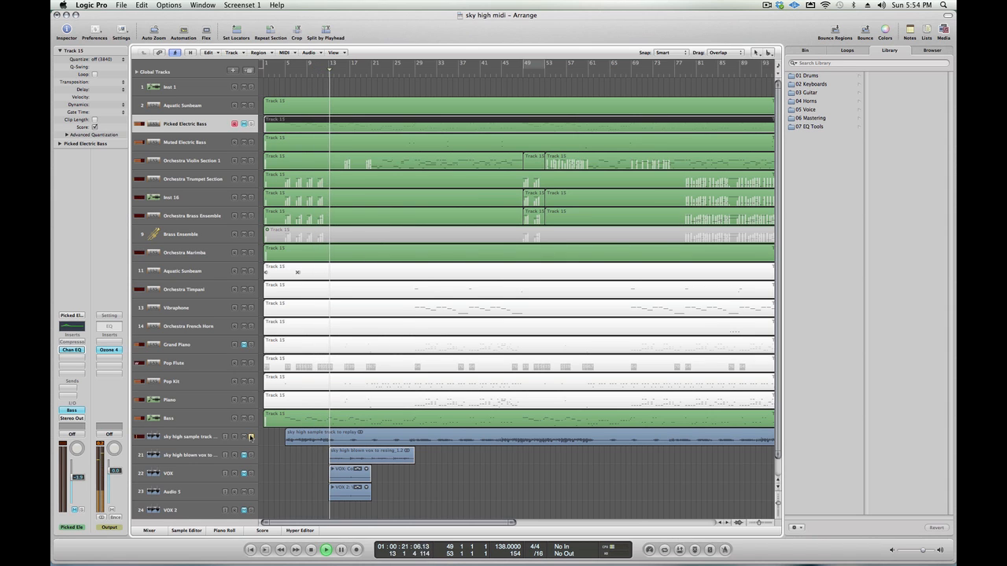
left_click(251, 437)
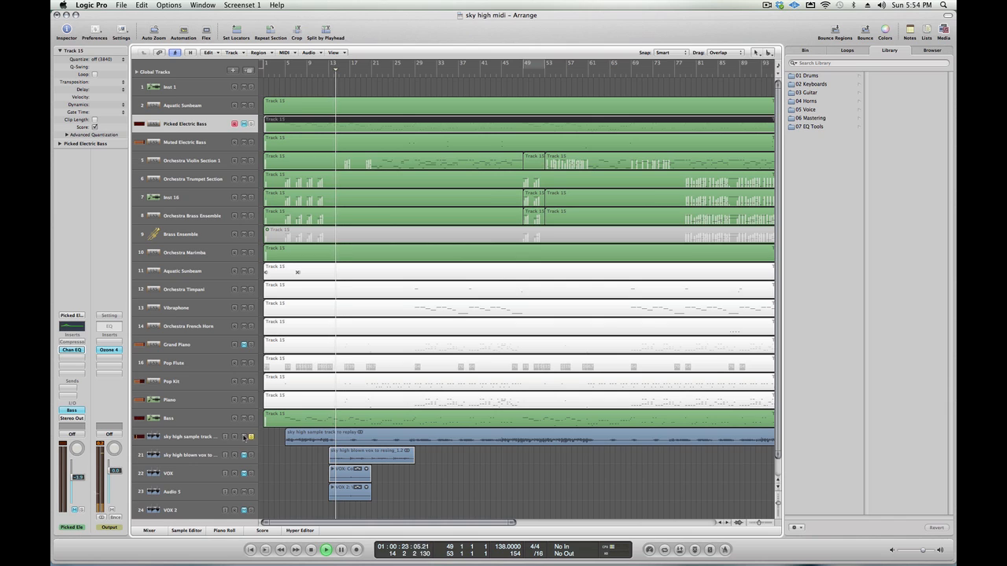
left_click(244, 438)
left_click(252, 439)
key("space")
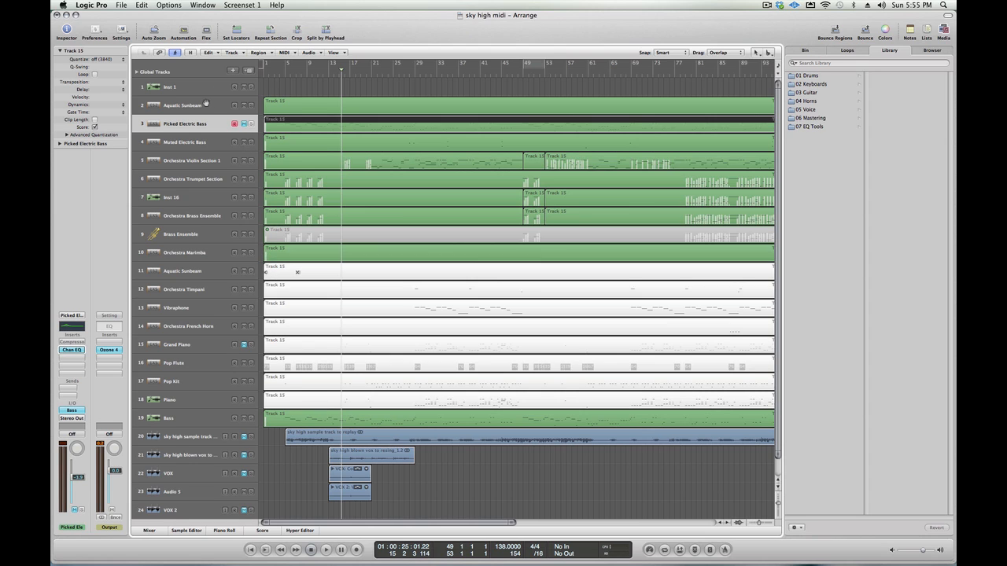
- Select the Orchestra Violin Section 1, Orchestra Trumpet Section, Inst 16 and Muted Electric Bass tracks in turn
left_click(216, 159)
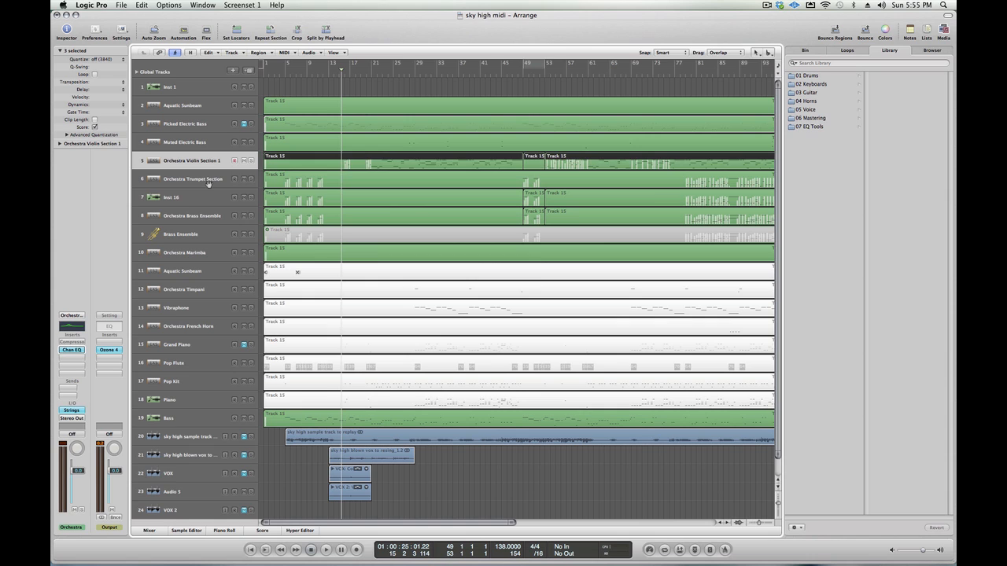
left_click(208, 183)
left_click(208, 194)
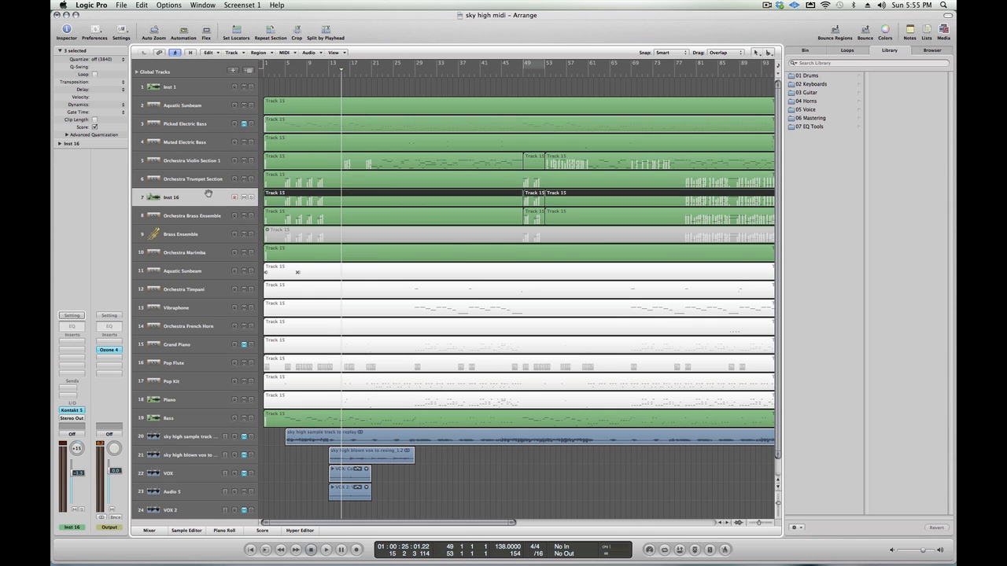
left_click(221, 141)
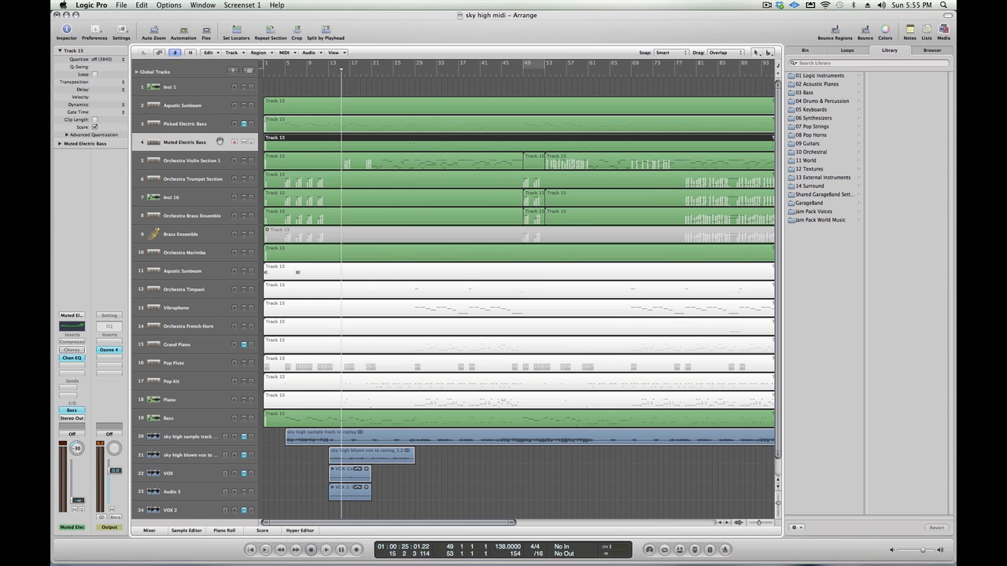
- Play from about bar 4, comparing the mix with Grand Piano unmuted and muted, and with Audio 5 muted and unmuted
left_click(280, 73)
key("space")
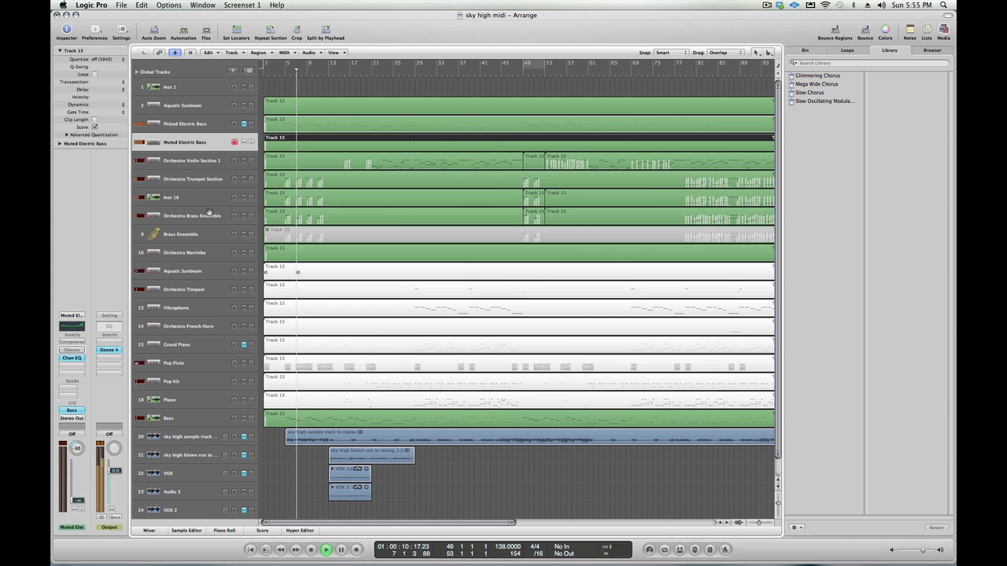
left_click(245, 346)
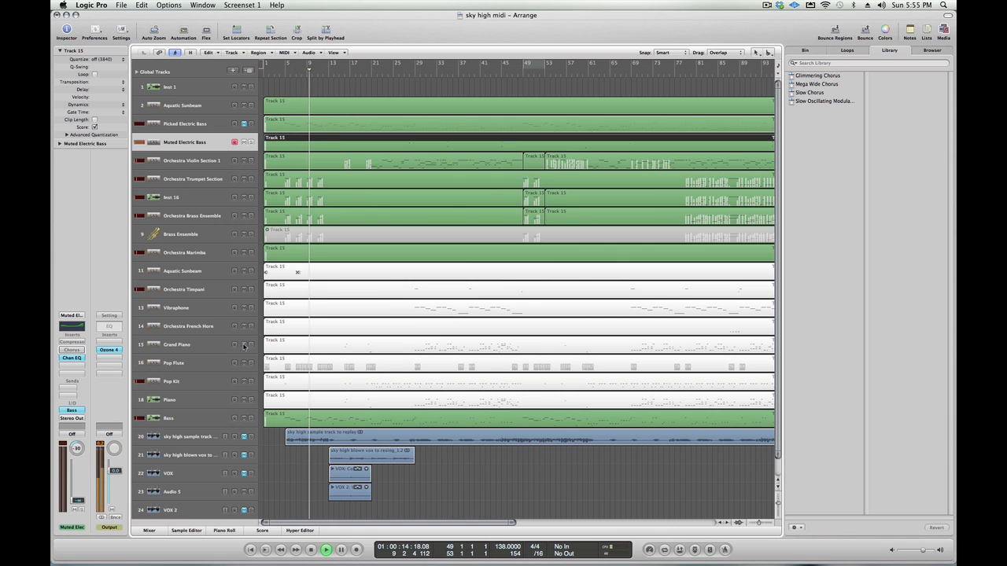
left_click(245, 345)
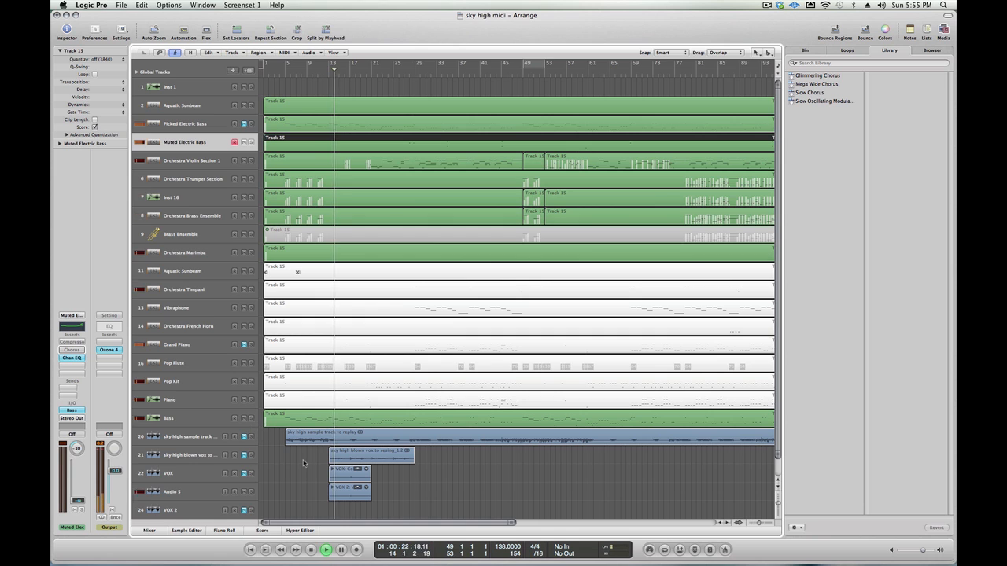
left_click(243, 492)
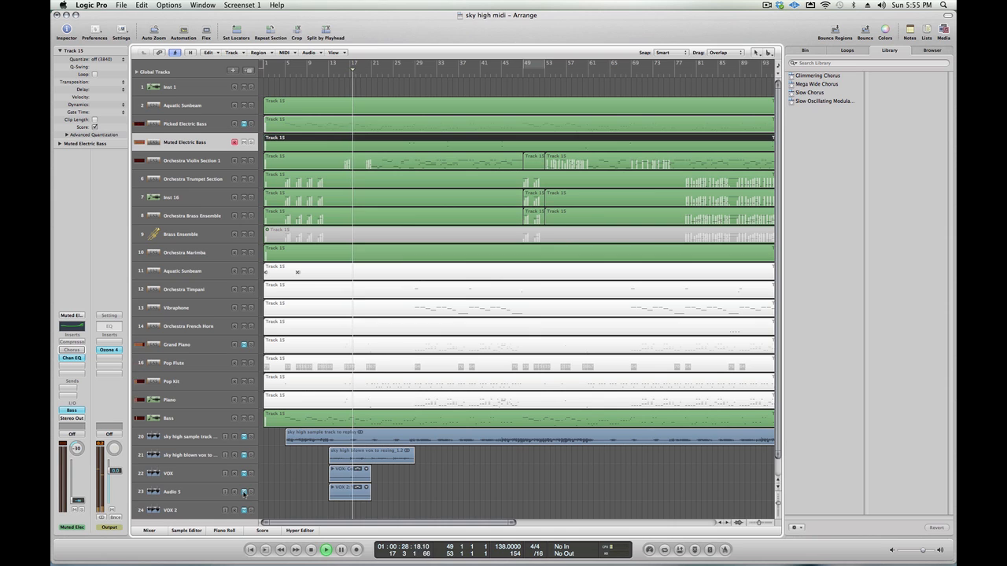
left_click(243, 493)
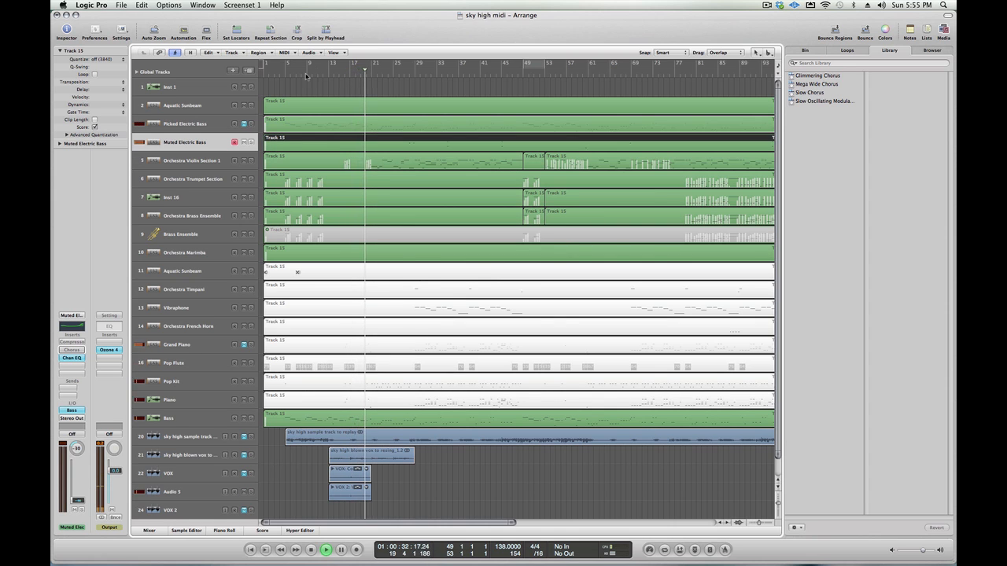
- Cycle playback over bars 9 to 21, solo the Orchestra Trumpet Section and Inst 16 tracks together, and unsolo both
left_click_drag(307, 65, 371, 67)
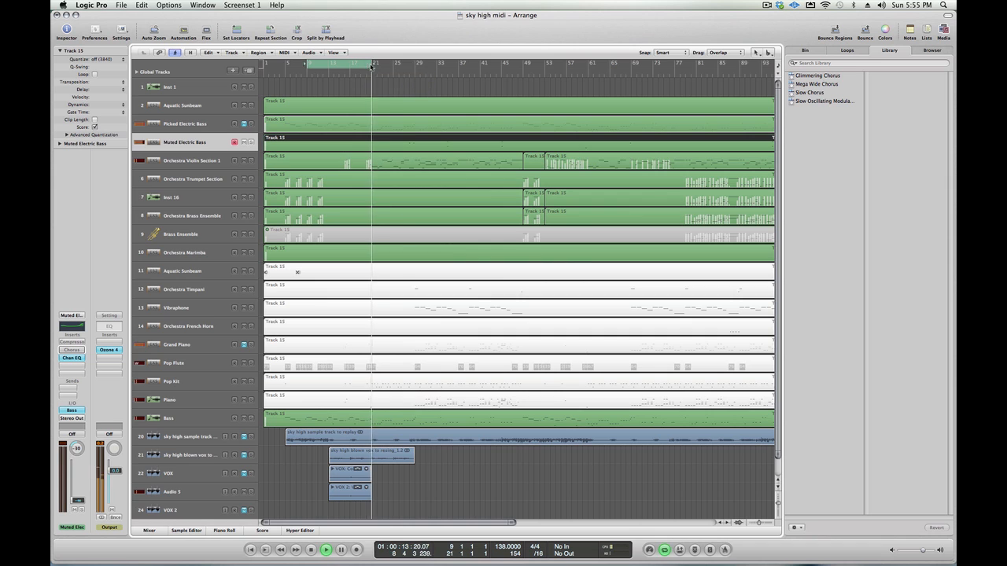
left_click(251, 179)
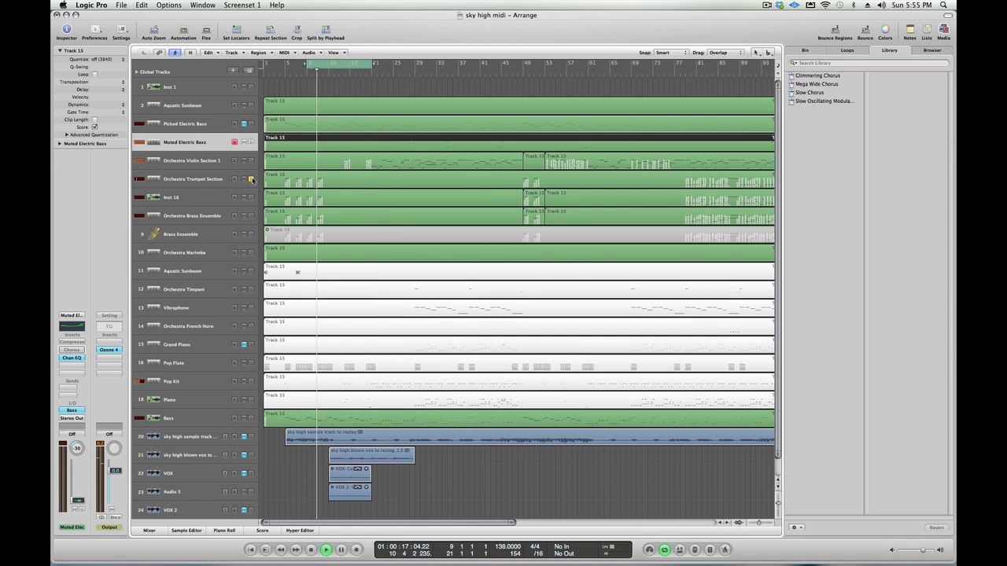
left_click(251, 199)
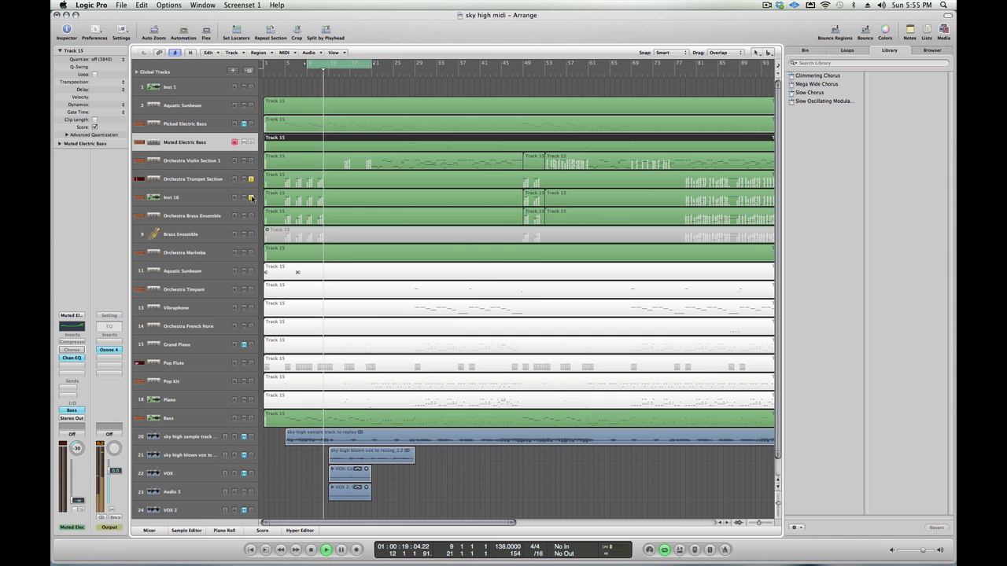
left_click(251, 180)
left_click(251, 197)
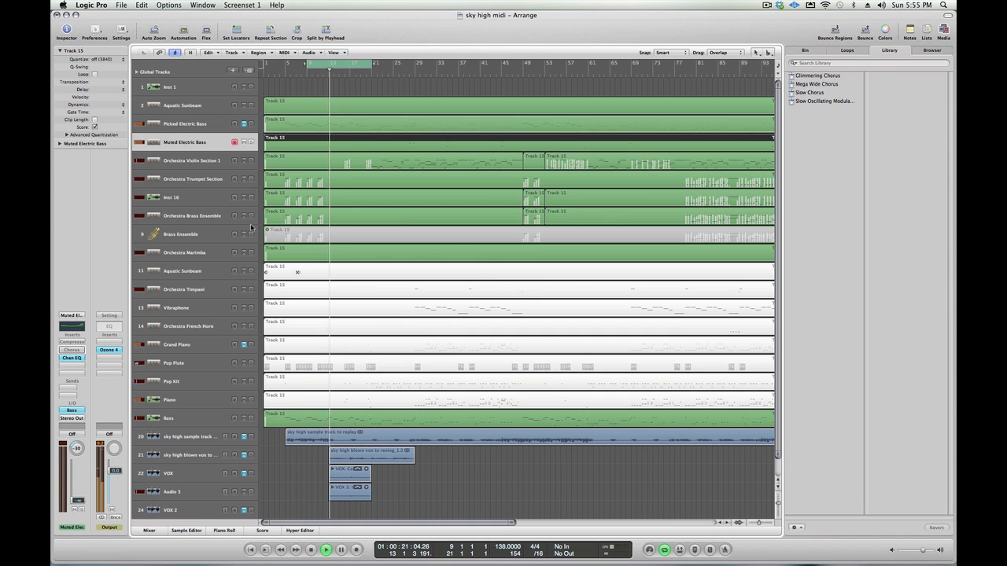
- Audition the Orchestra Violin Section 1 track in solo, unsolo it, and stop playback
left_click(251, 160)
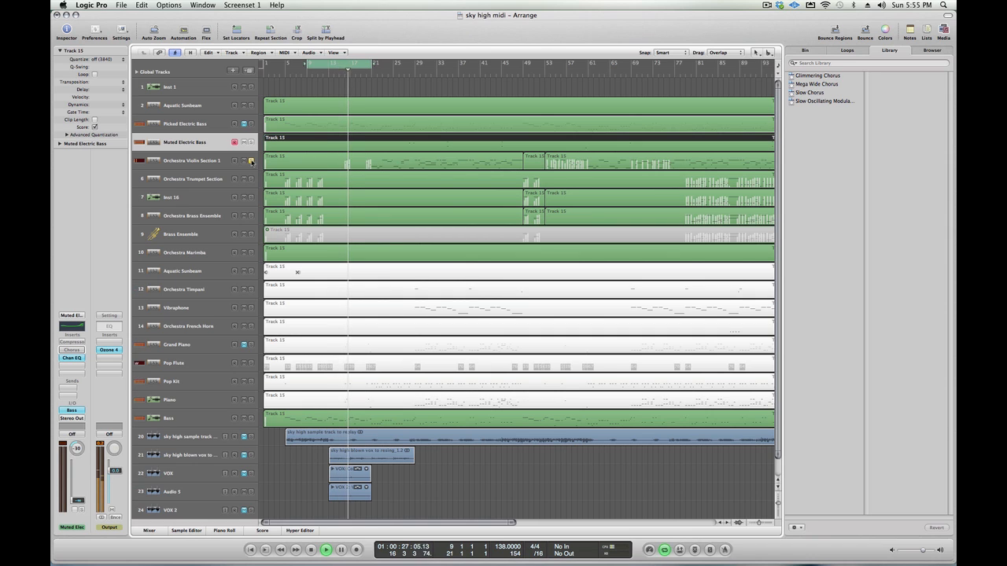
left_click(251, 162)
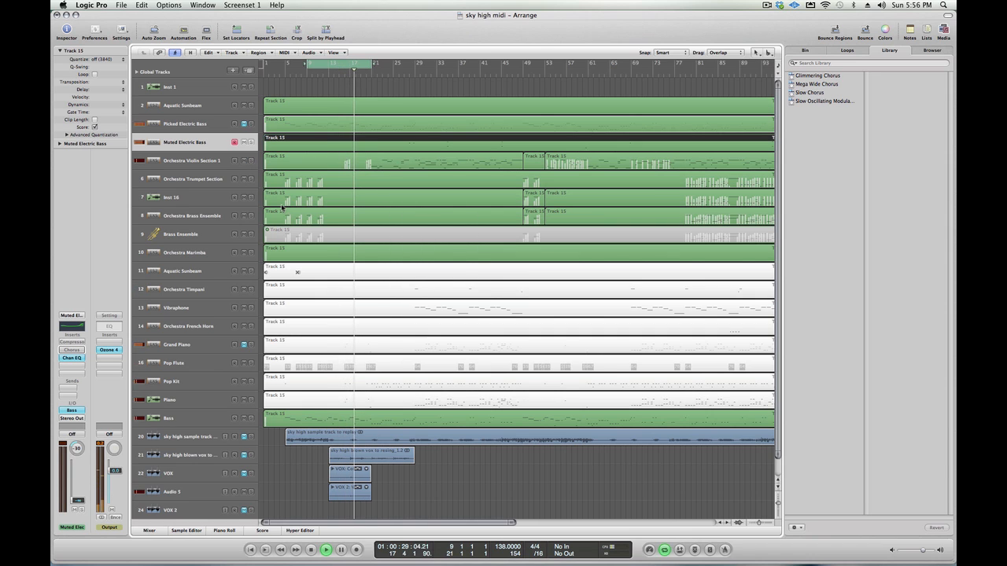
key("space")
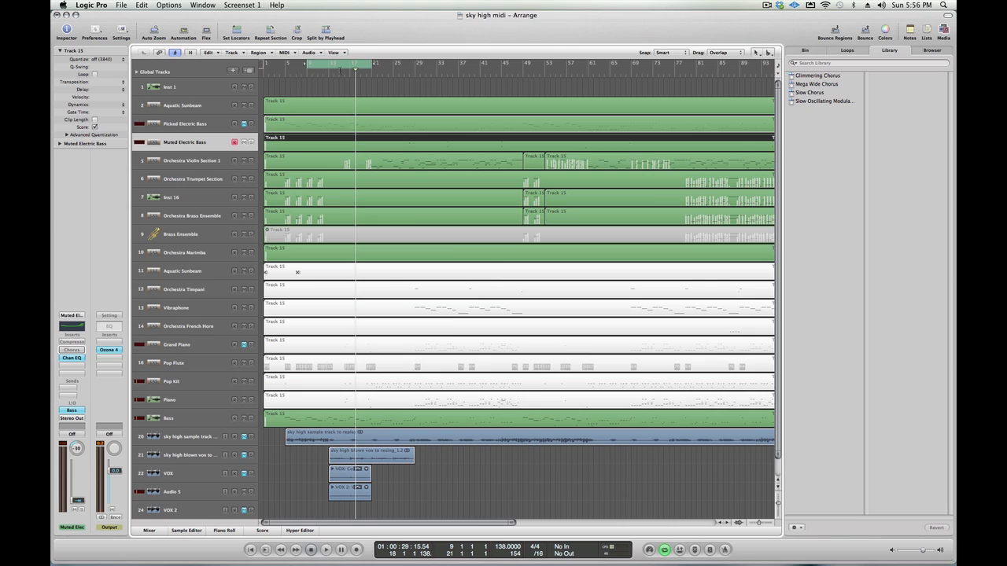
- Open the Mixer for the sky high midi arrangement, narrow and reposition its window to examine all channel strips, and close it
key("F9")
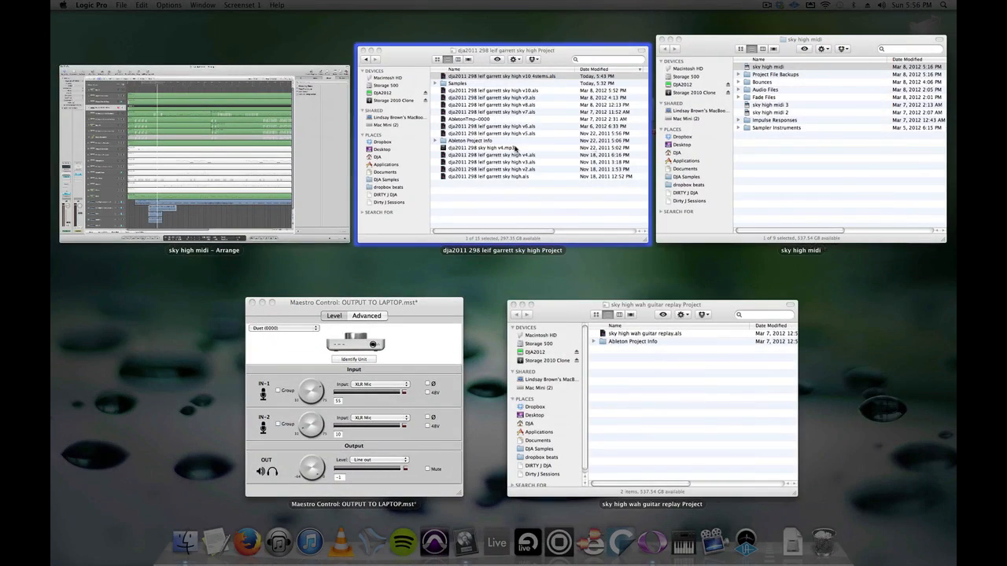
left_click(325, 147)
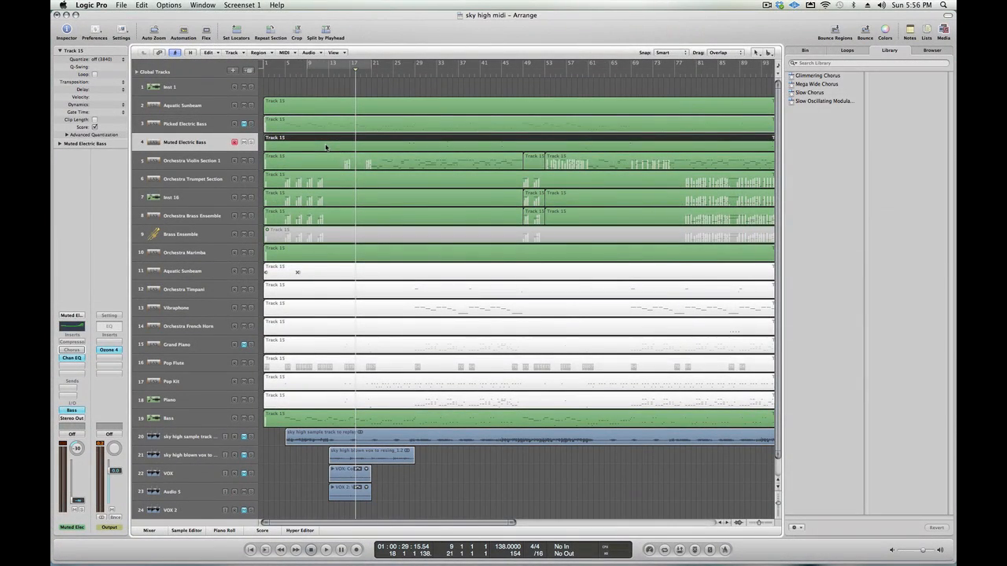
key("super+2")
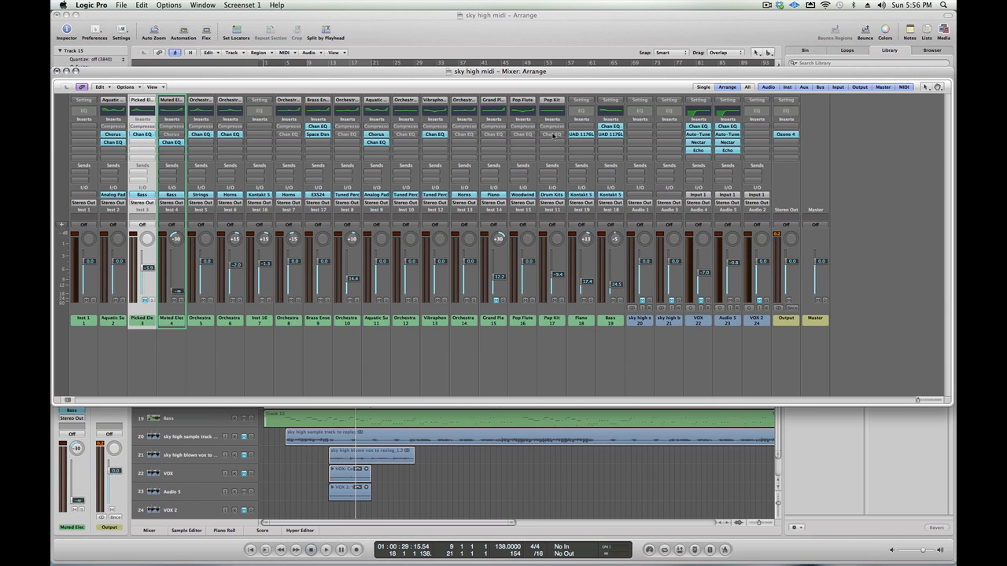
left_click_drag(457, 71, 488, 81)
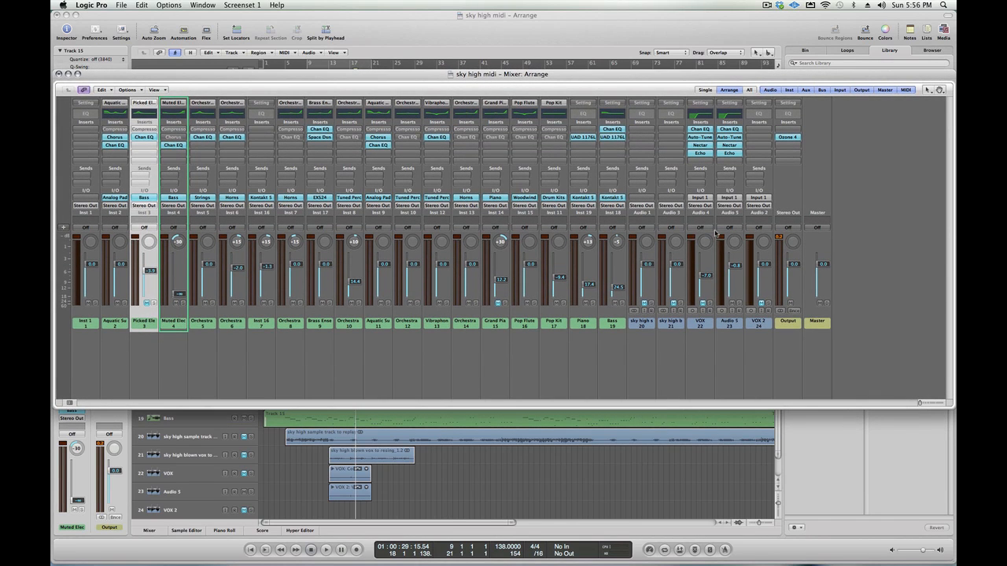
left_click_drag(949, 408, 867, 399)
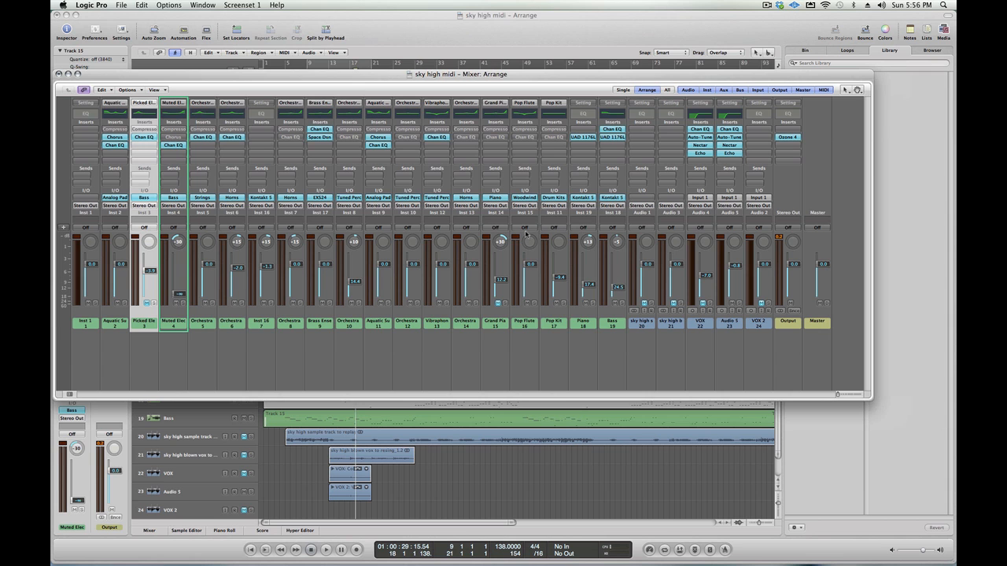
left_click_drag(312, 70, 343, 97)
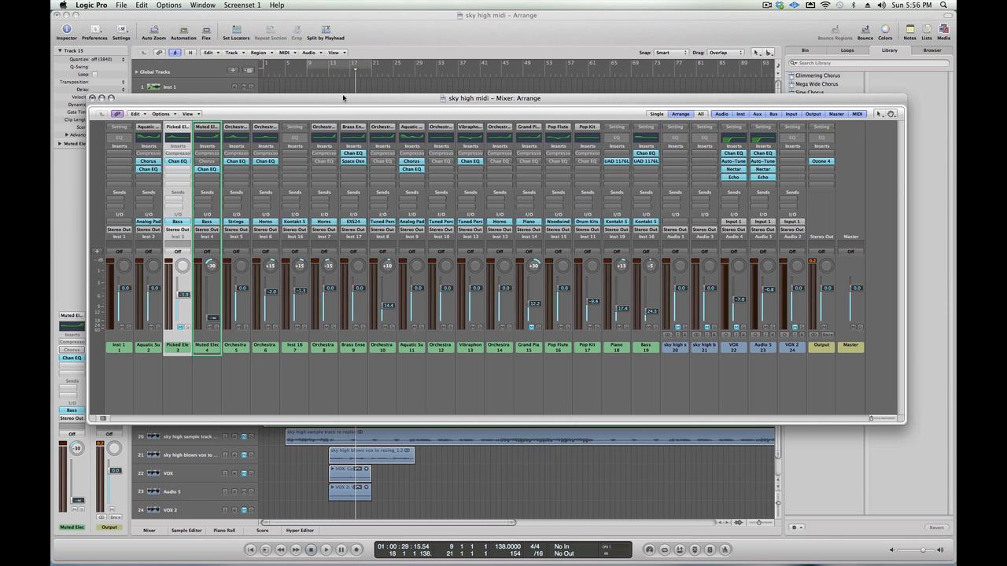
left_click_drag(342, 97, 344, 101)
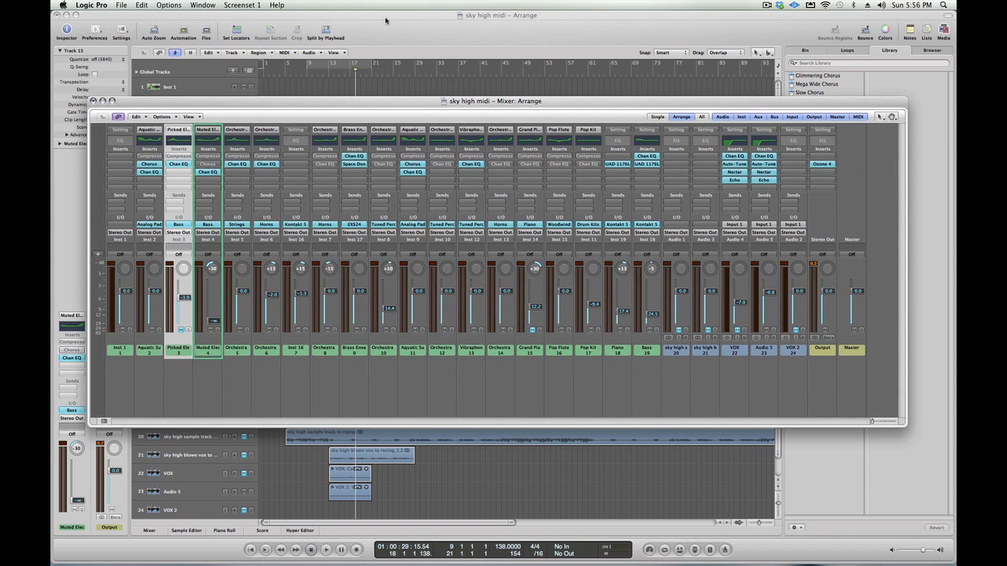
key("super+w")
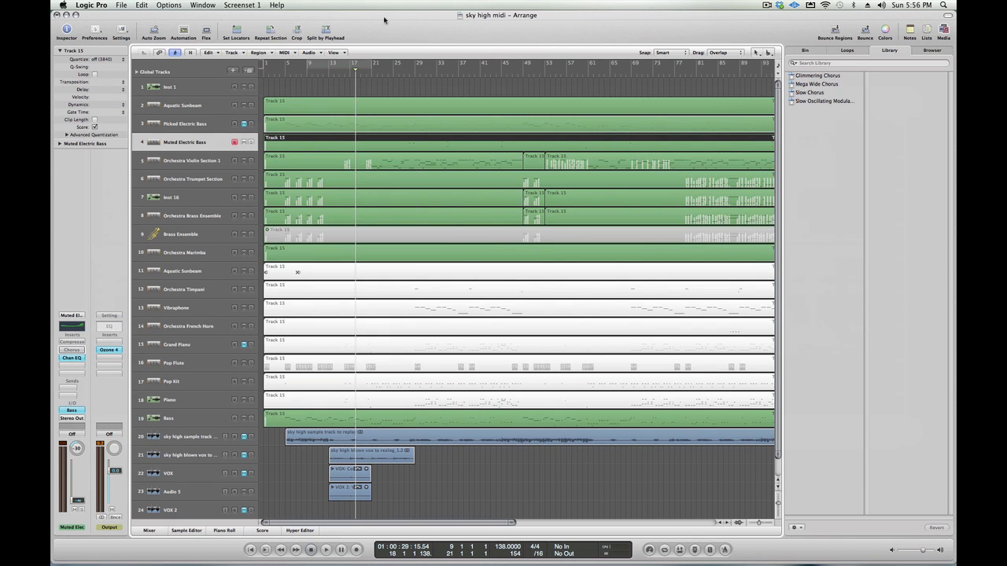